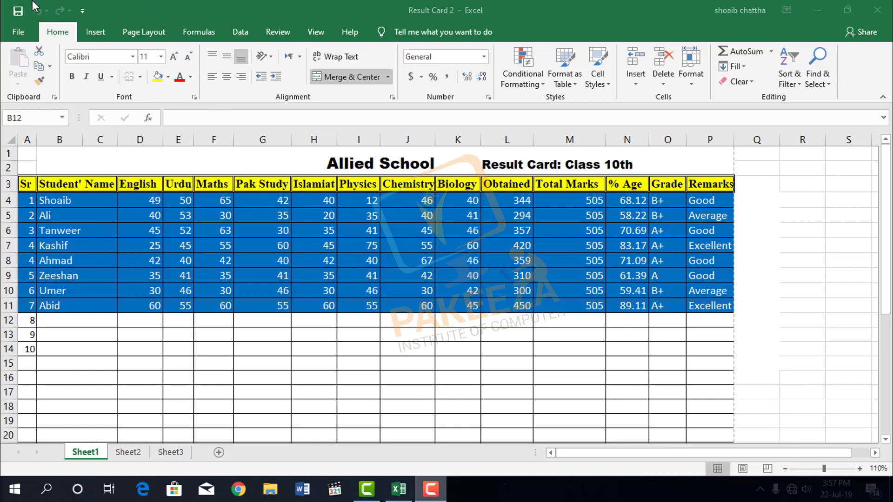
Step: Open the print settings for the result card workbook and set the number of copies to 10
{"action": "left_click", "coordinate": [13, 32]}
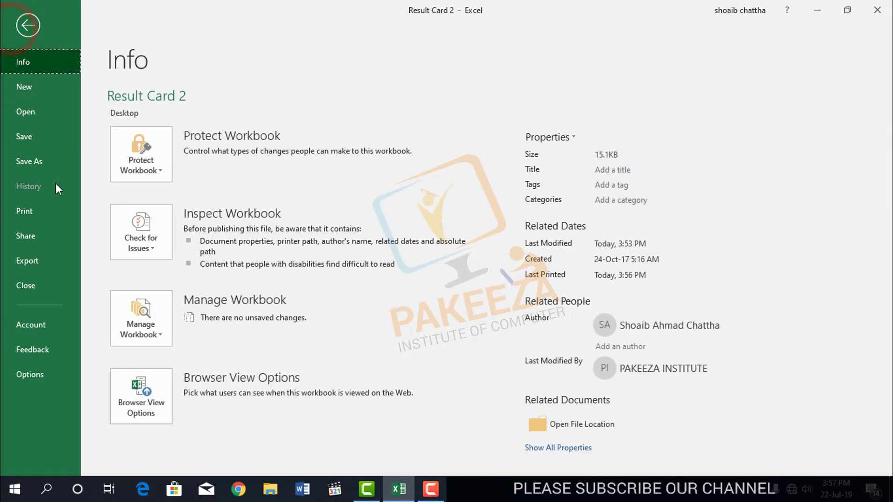
{"action": "left_click", "coordinate": [35, 213]}
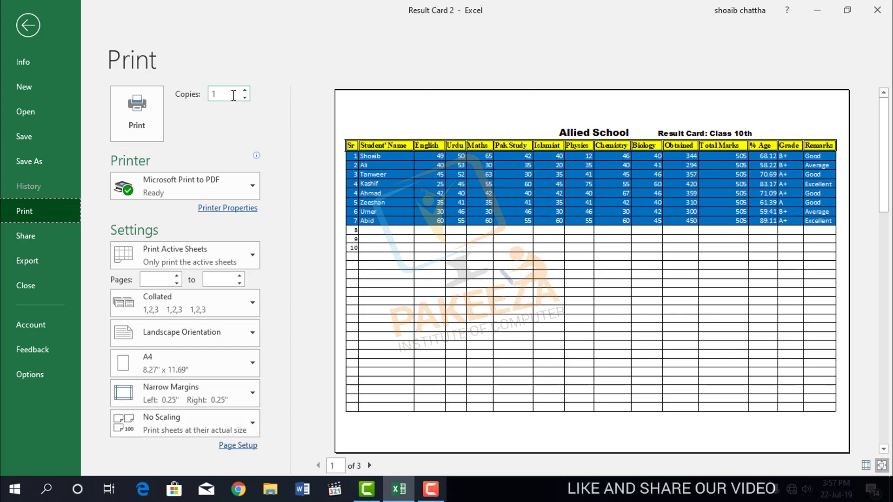
{"action": "double_click", "coordinate": [231, 94]}
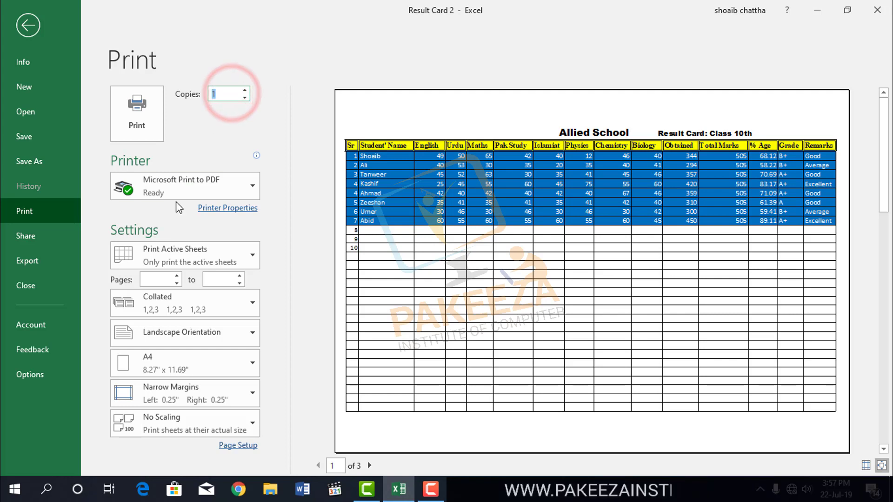
{"action": "type", "text": "10"}
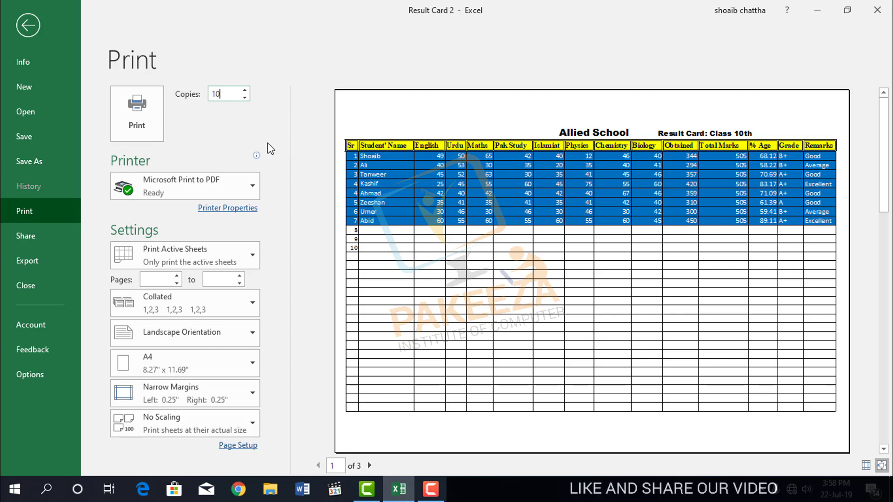
{"action": "mouse_move", "coordinate": [131, 181]}
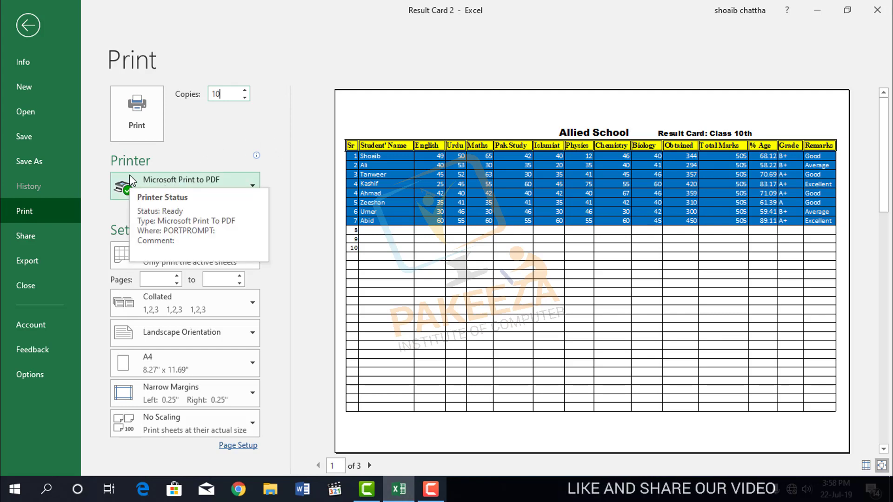
{"action": "left_click", "coordinate": [212, 141]}
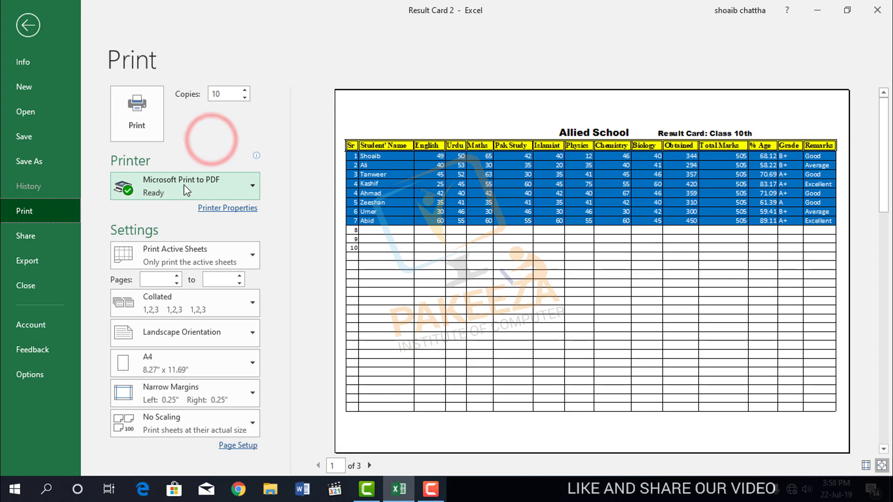
Step: Review the list of available printers and the print range options, leaving both unchanged, and return to the worksheet
{"action": "left_click", "coordinate": [184, 184]}
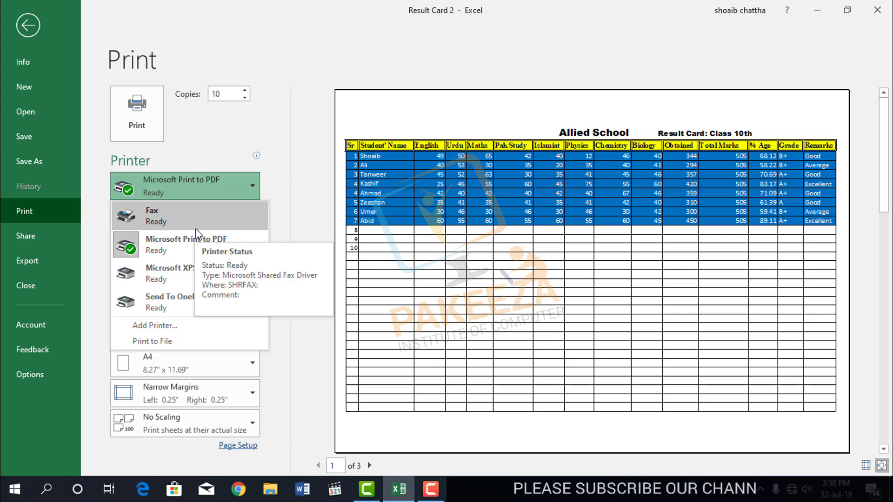
{"action": "left_click", "coordinate": [199, 147]}
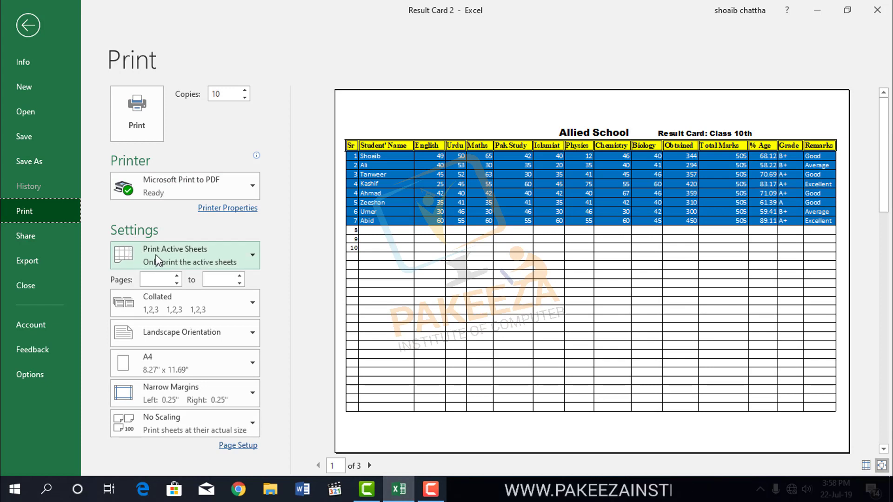
{"action": "left_click", "coordinate": [225, 253]}
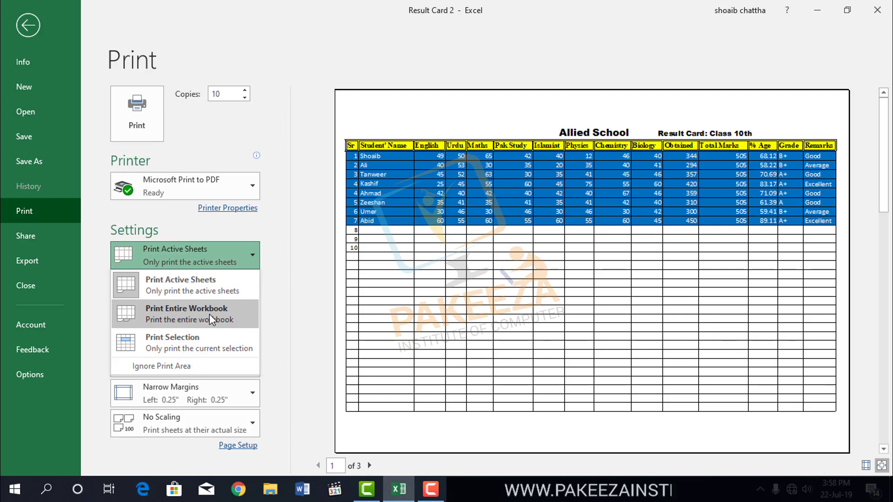
{"action": "left_click", "coordinate": [31, 27]}
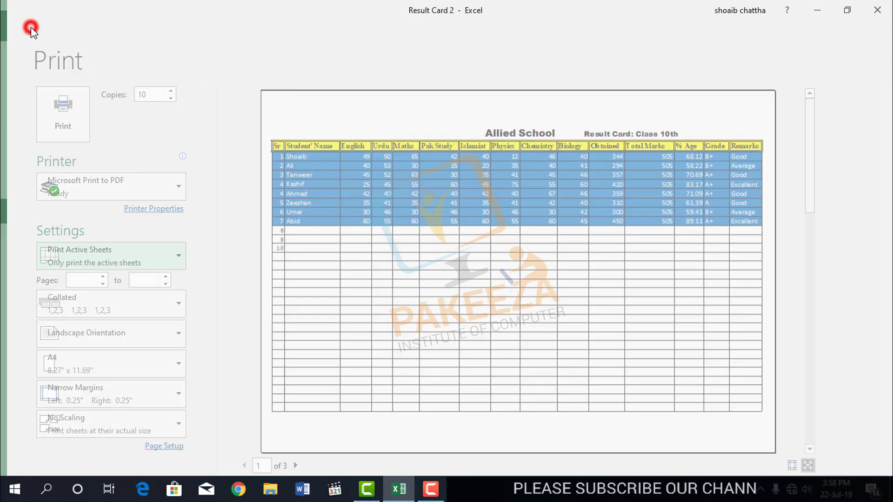
Step: Look over the result card on Sheet1 and check the contents of Sheet2 and Sheet3
{"action": "left_click", "coordinate": [185, 356]}
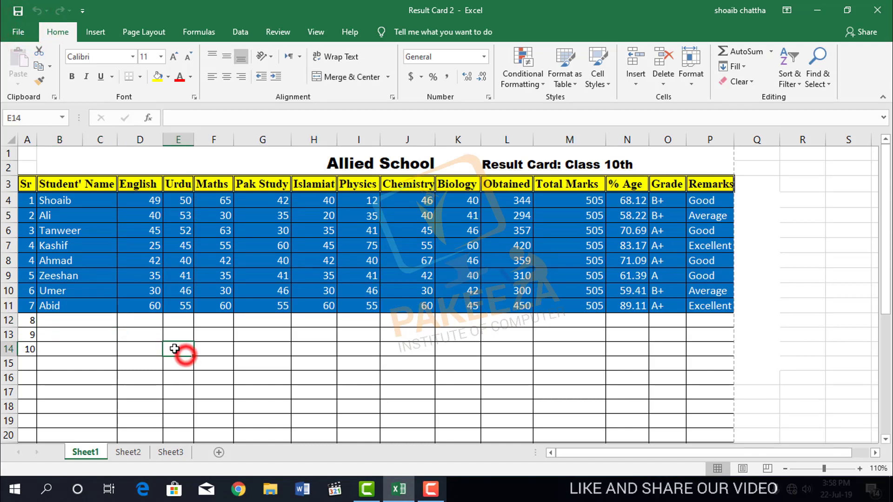
{"action": "left_click", "coordinate": [34, 156]}
{"action": "left_click_drag", "start_coordinate": [407, 185], "coordinate": [817, 263]}
{"action": "left_click", "coordinate": [507, 363]}
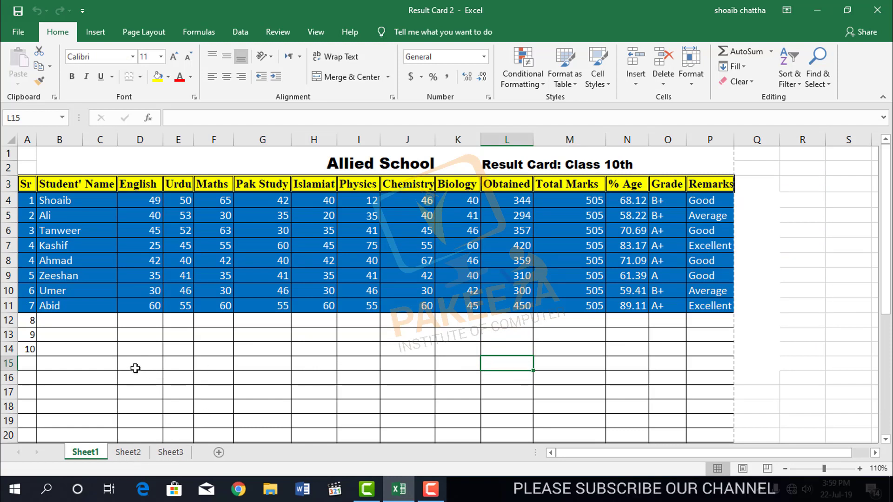
{"action": "left_click_drag", "start_coordinate": [135, 369], "coordinate": [138, 379]}
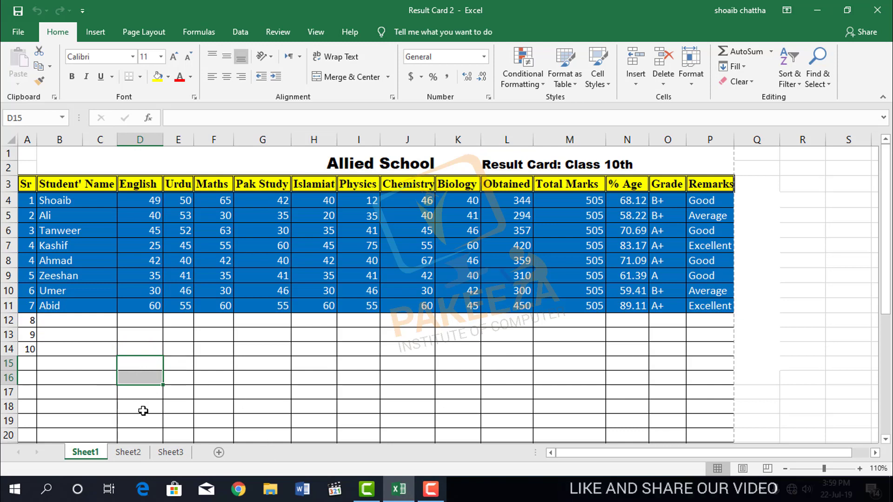
{"action": "left_click", "coordinate": [128, 452]}
{"action": "left_click", "coordinate": [171, 452]}
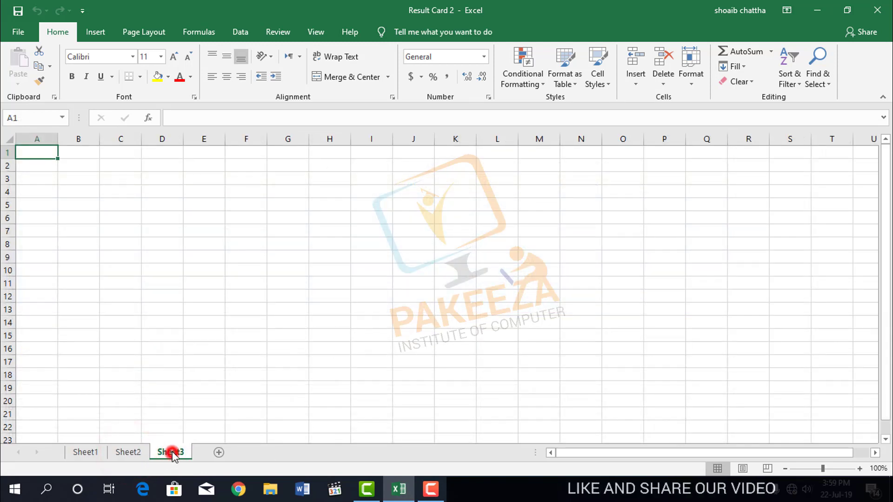
{"action": "left_click", "coordinate": [88, 454]}
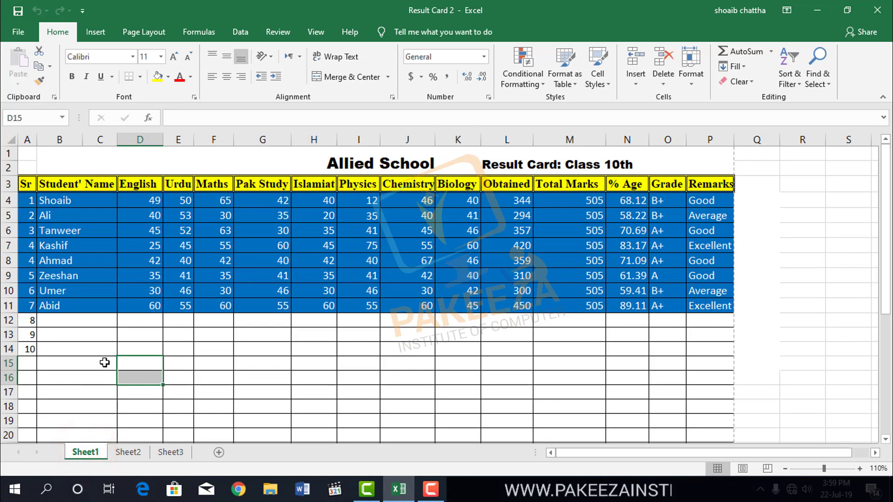
Step: In the print settings, set the print range to Print Entire Workbook
{"action": "left_click", "coordinate": [19, 34]}
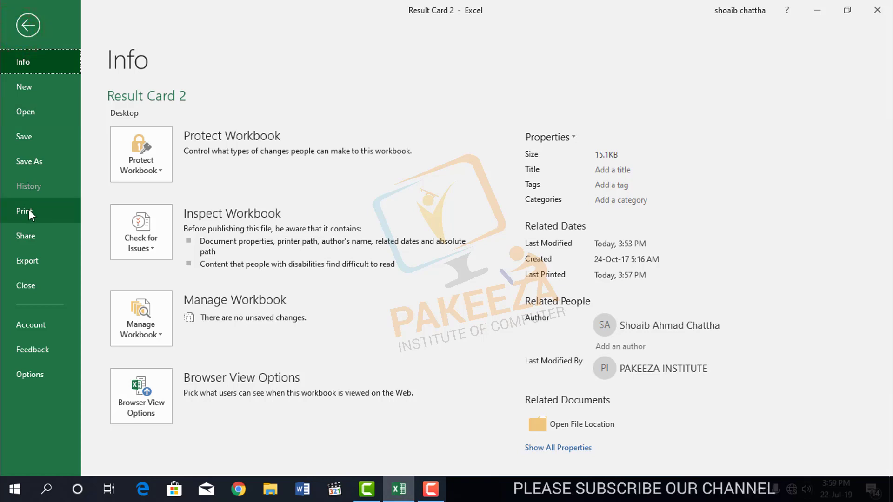
{"action": "left_click", "coordinate": [29, 211]}
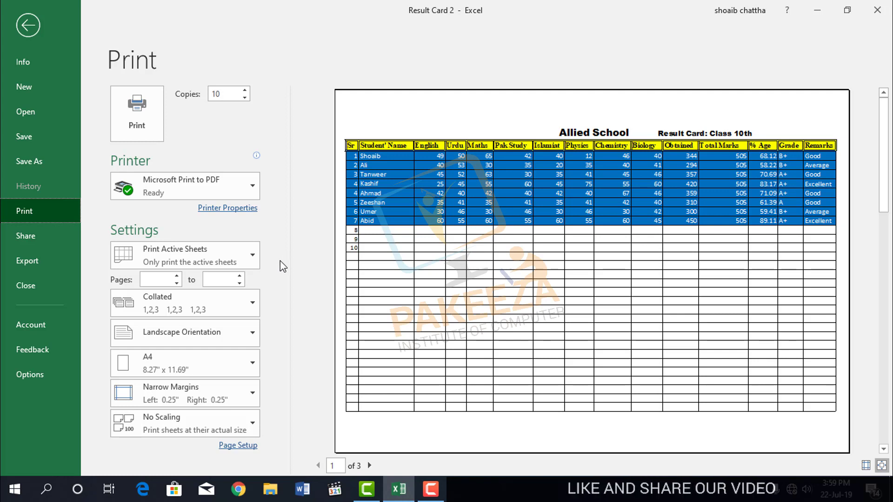
{"action": "left_click", "coordinate": [189, 259]}
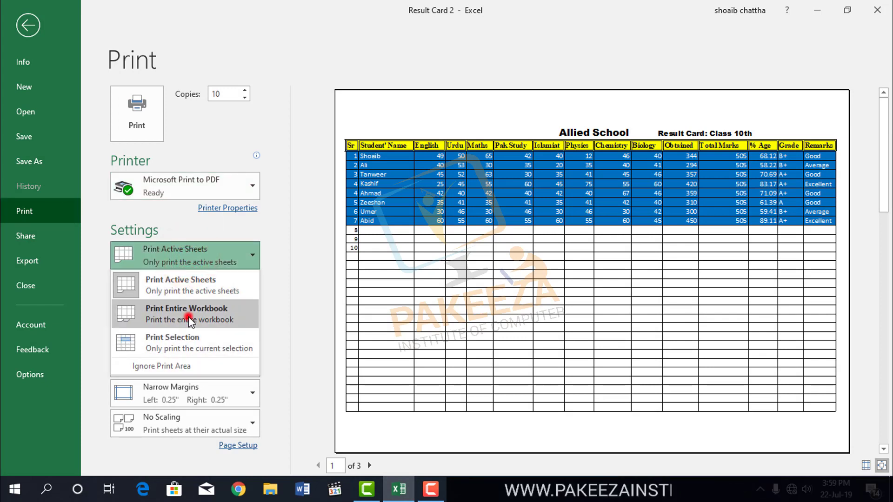
{"action": "left_click", "coordinate": [188, 316]}
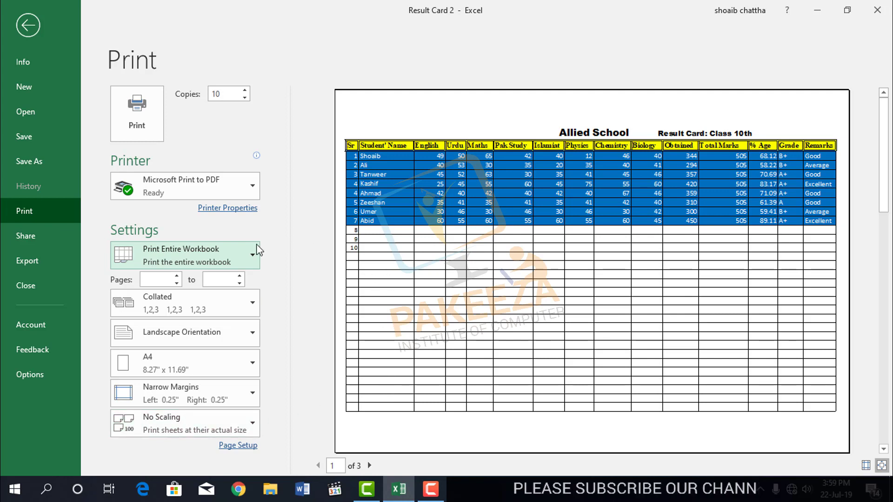
Step: Set the print range back to Print Active Sheets and return to the worksheet
{"action": "left_click", "coordinate": [211, 254]}
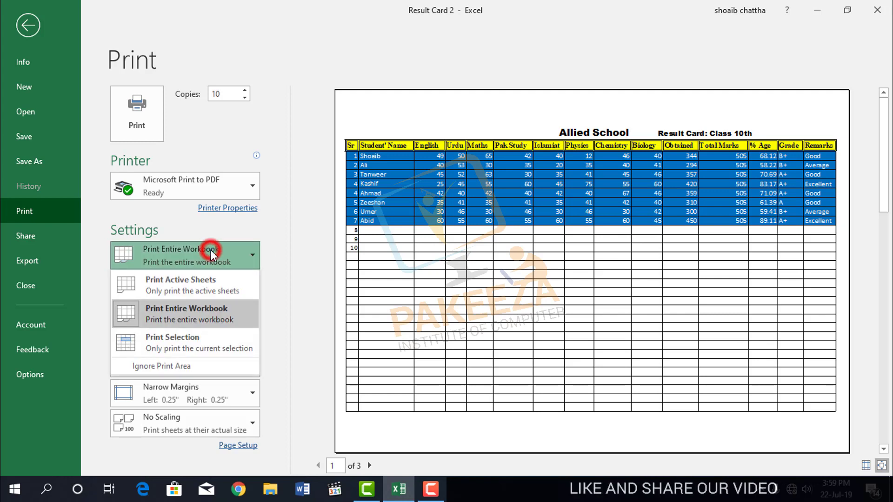
{"action": "left_click", "coordinate": [186, 282]}
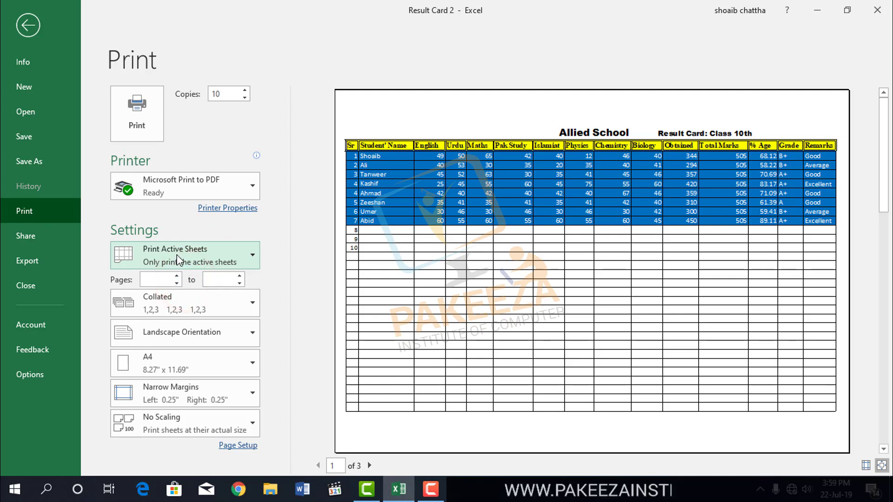
{"action": "left_click", "coordinate": [22, 28]}
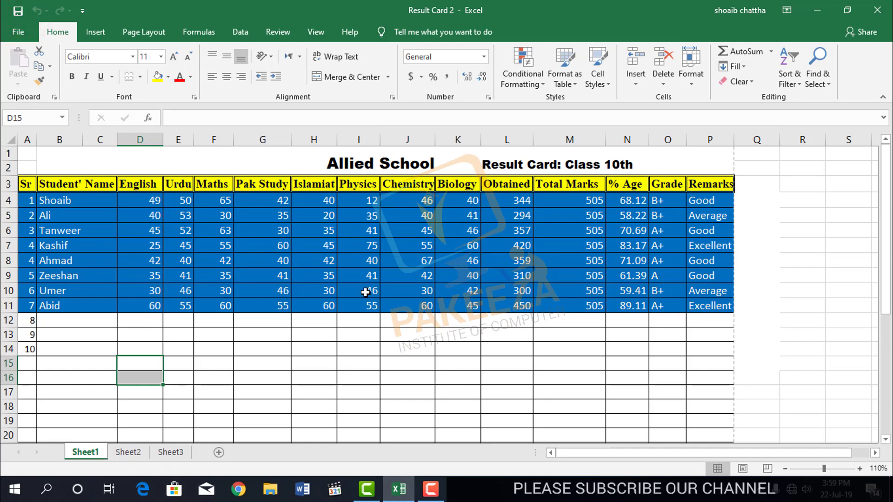
Step: Check Sheet2, return to Sheet1 and review its print range options without choosing another one
{"action": "left_click", "coordinate": [134, 452]}
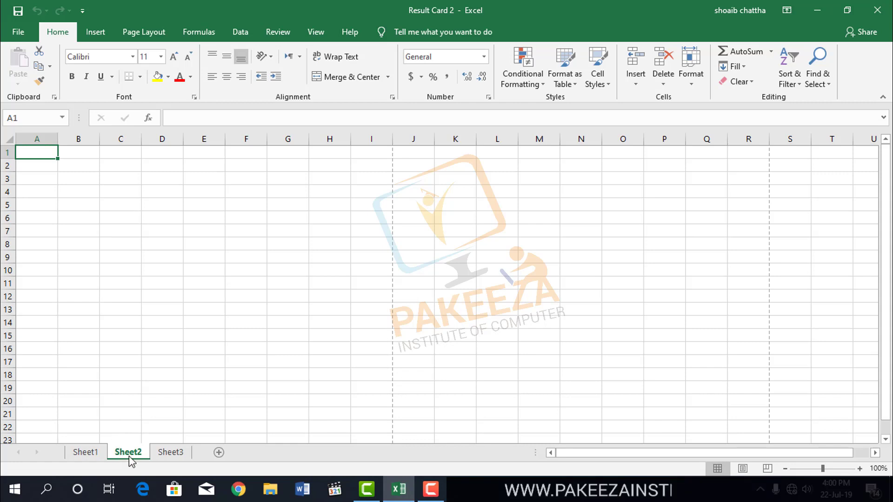
{"action": "left_click", "coordinate": [87, 452]}
{"action": "left_click", "coordinate": [18, 32]}
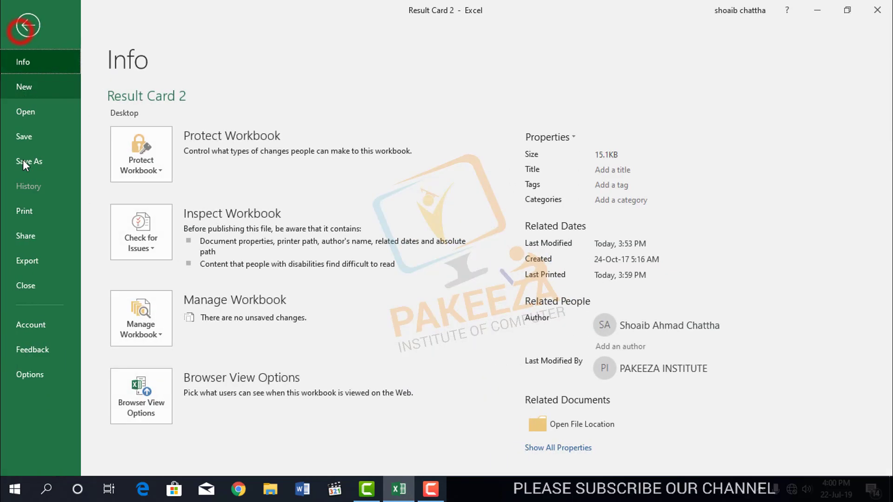
{"action": "left_click", "coordinate": [40, 212]}
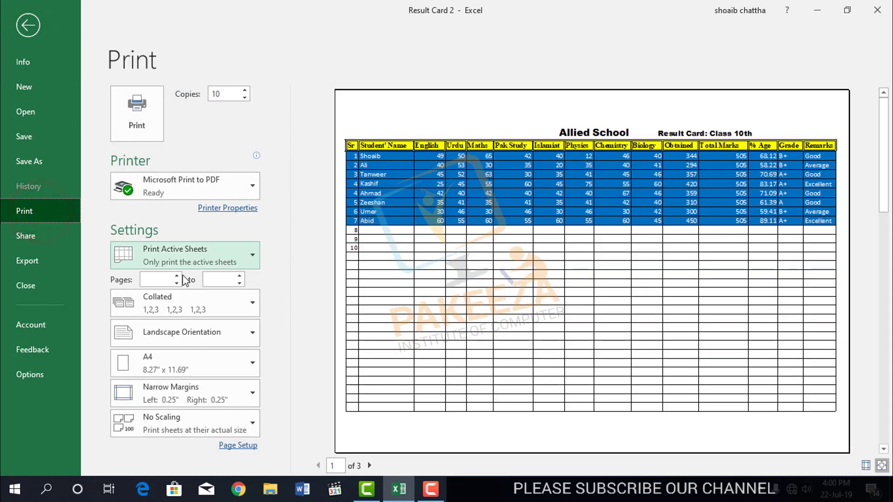
{"action": "left_click", "coordinate": [177, 261]}
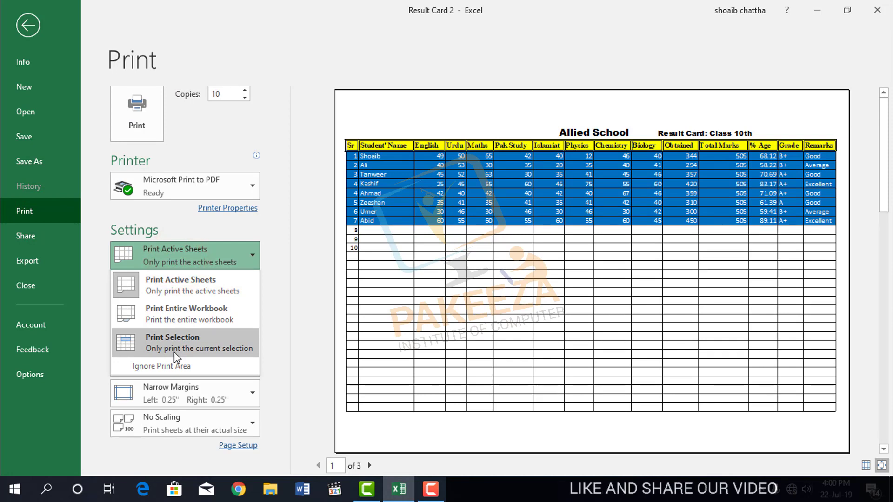
{"action": "left_click", "coordinate": [23, 23]}
{"action": "left_click", "coordinate": [23, 24]}
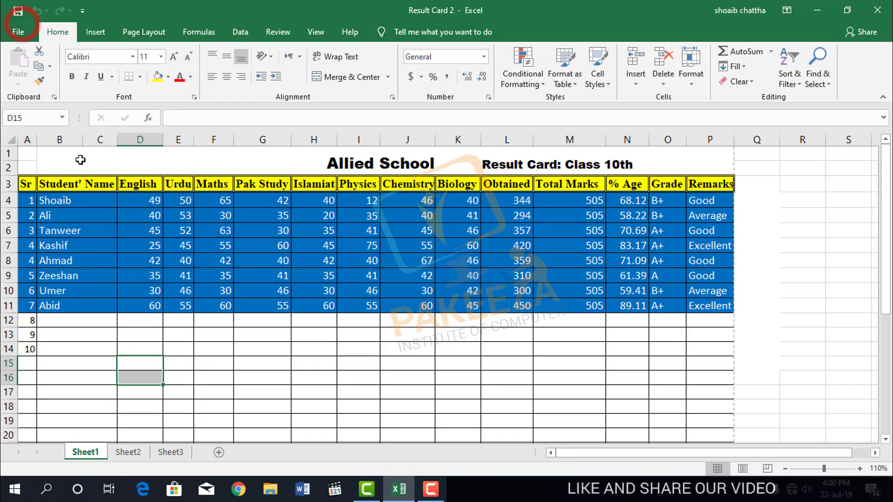
{"action": "double_click", "coordinate": [564, 377]}
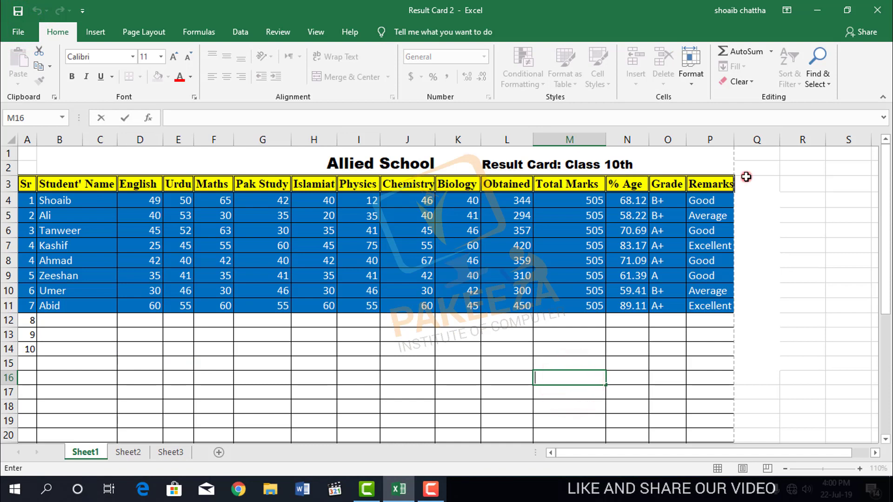
{"action": "left_click_drag", "start_coordinate": [744, 179], "coordinate": [373, 307]}
{"action": "left_click", "coordinate": [382, 349]}
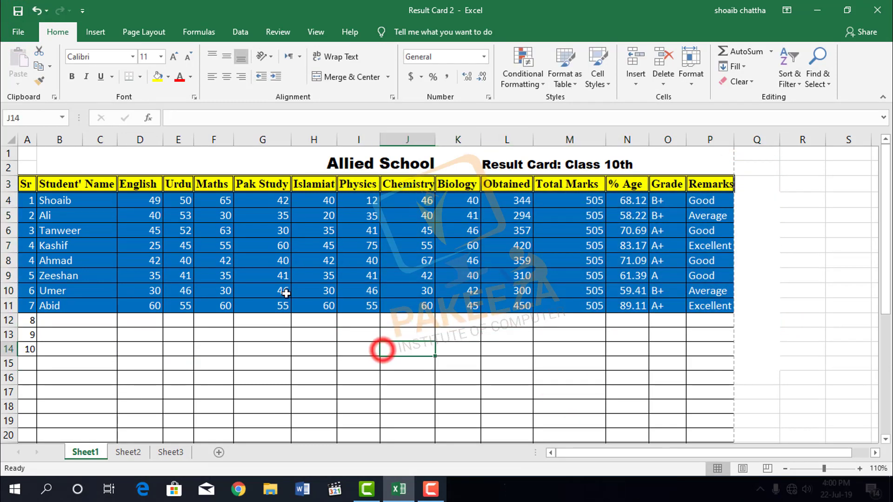
{"action": "left_click", "coordinate": [152, 160]}
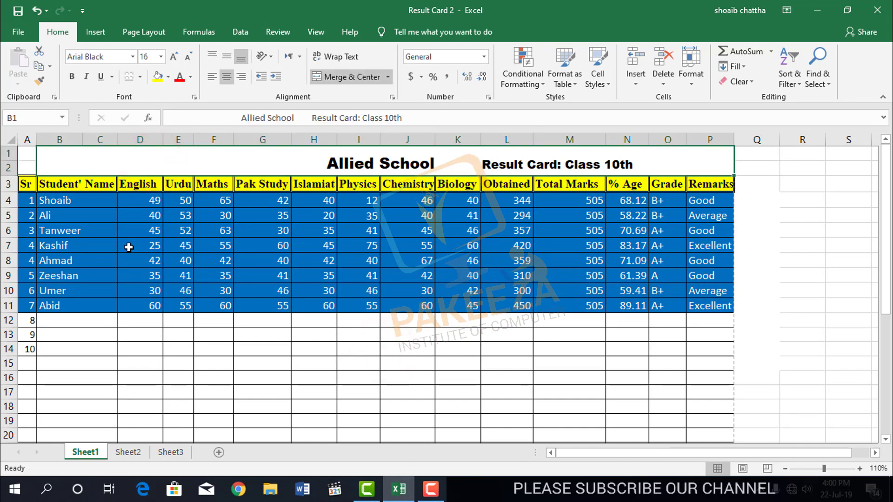
Step: Select the subject marks in D4:K12 and set the print range to Print Selection
{"action": "left_click_drag", "start_coordinate": [135, 321], "coordinate": [457, 203]}
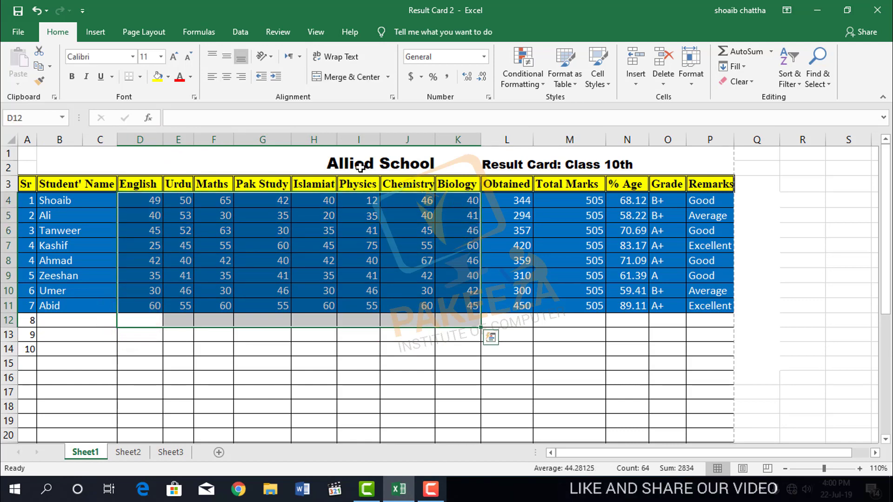
{"action": "left_click", "coordinate": [11, 30]}
{"action": "left_click", "coordinate": [30, 208]}
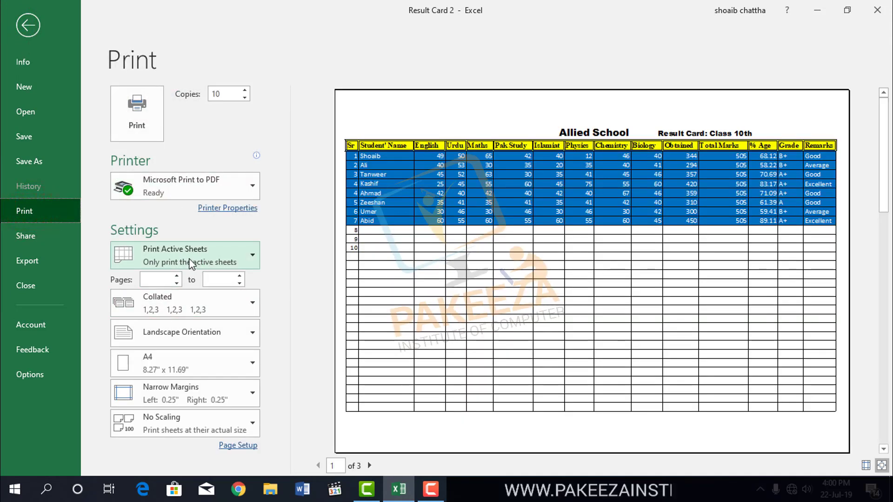
{"action": "left_click", "coordinate": [188, 255]}
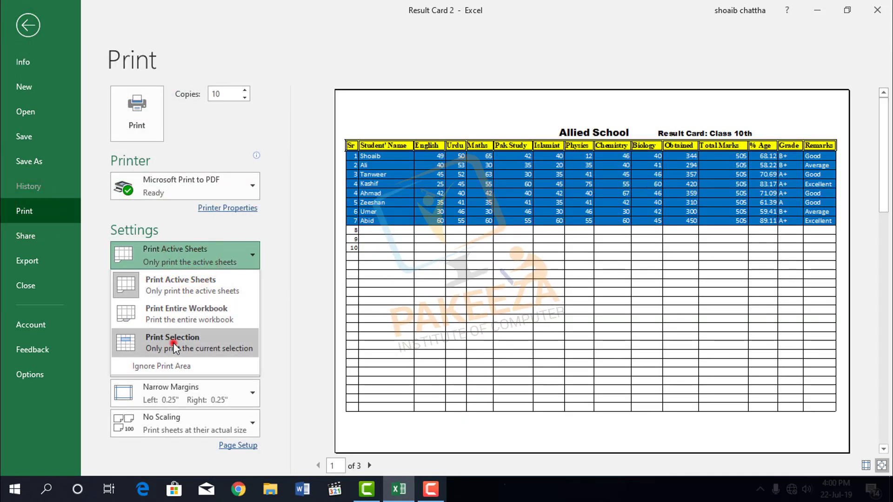
{"action": "left_click", "coordinate": [173, 343]}
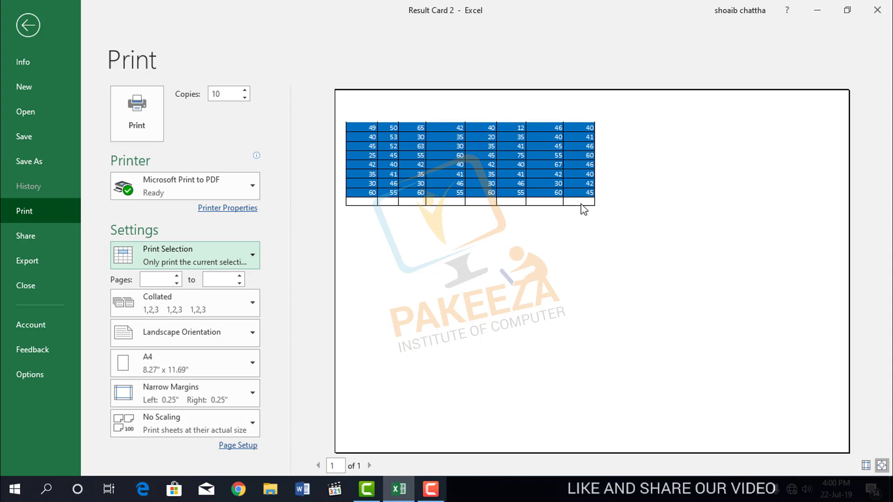
Step: Switch the print range from the selected cells back to Print Active Sheets
{"action": "left_click", "coordinate": [185, 253]}
{"action": "left_click", "coordinate": [187, 292]}
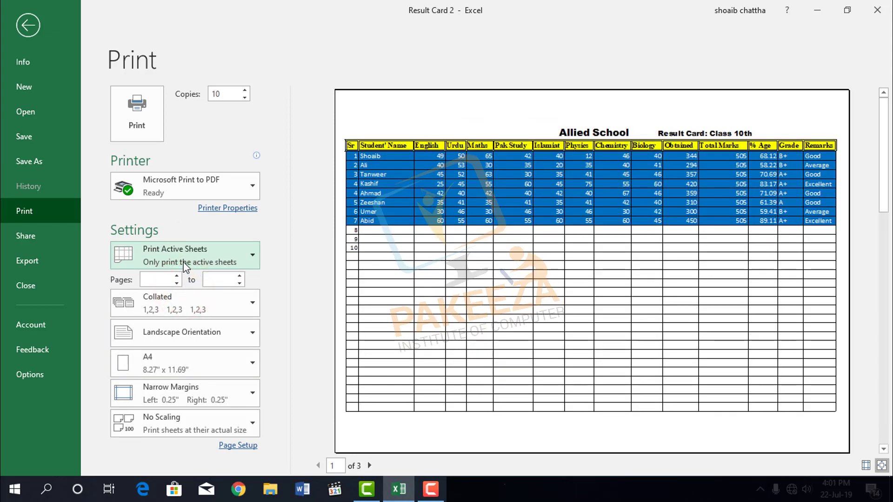
Step: Set the print range to Print Selection and review the range options without choosing another one
{"action": "left_click", "coordinate": [200, 254]}
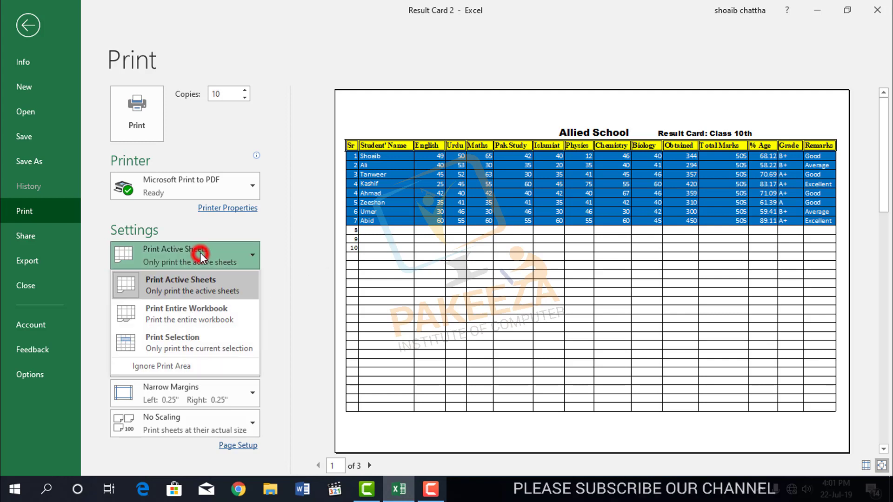
{"action": "left_click", "coordinate": [205, 342]}
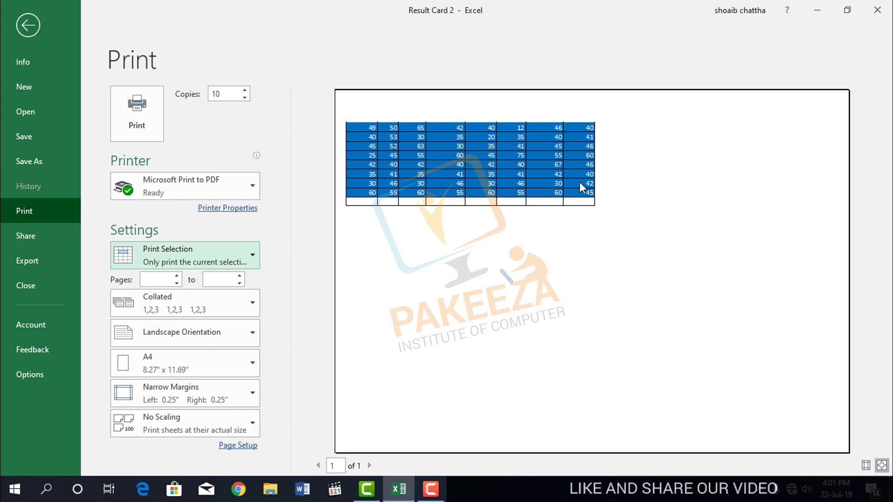
{"action": "left_click", "coordinate": [140, 258]}
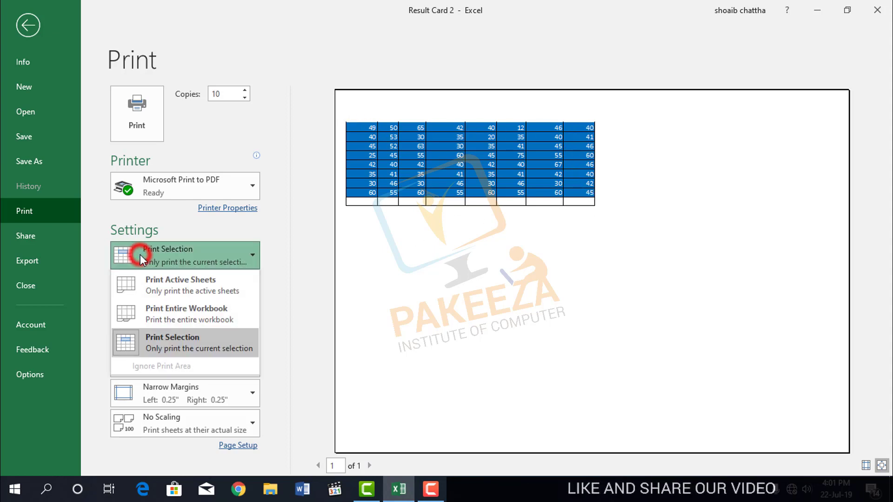
{"action": "left_click", "coordinate": [195, 221]}
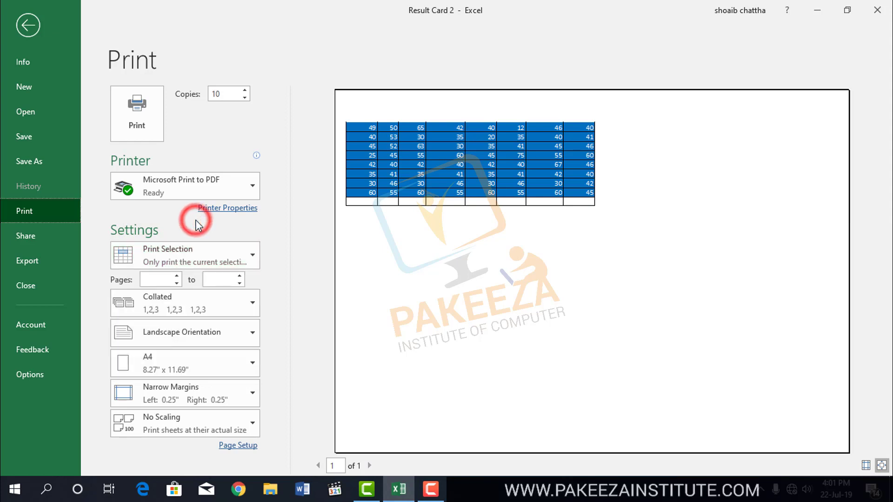
Step: Set the pages to print from 5 to 10
{"action": "left_click", "coordinate": [153, 281]}
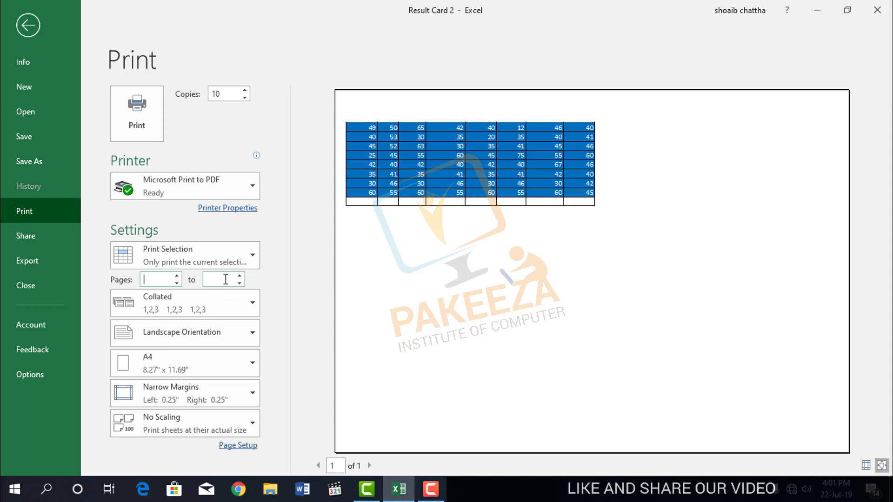
{"action": "left_click", "coordinate": [164, 279]}
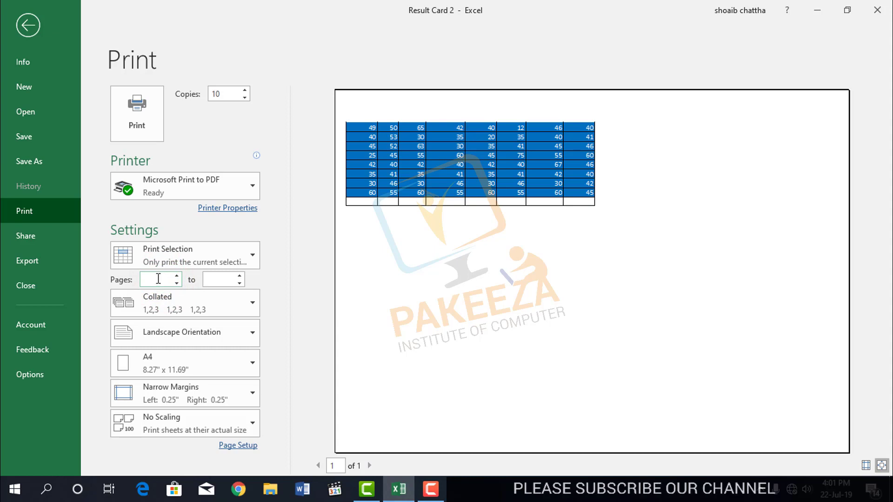
{"action": "type", "text": "5"}
{"action": "left_click", "coordinate": [226, 279]}
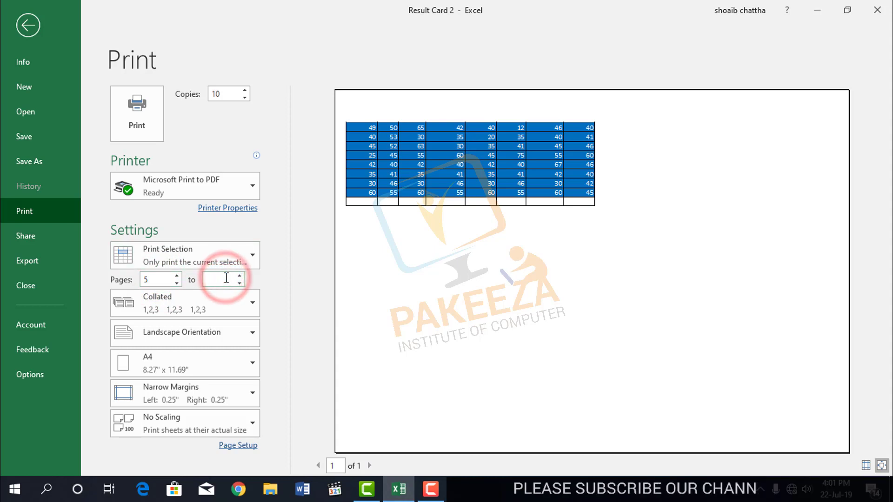
{"action": "type", "text": "10"}
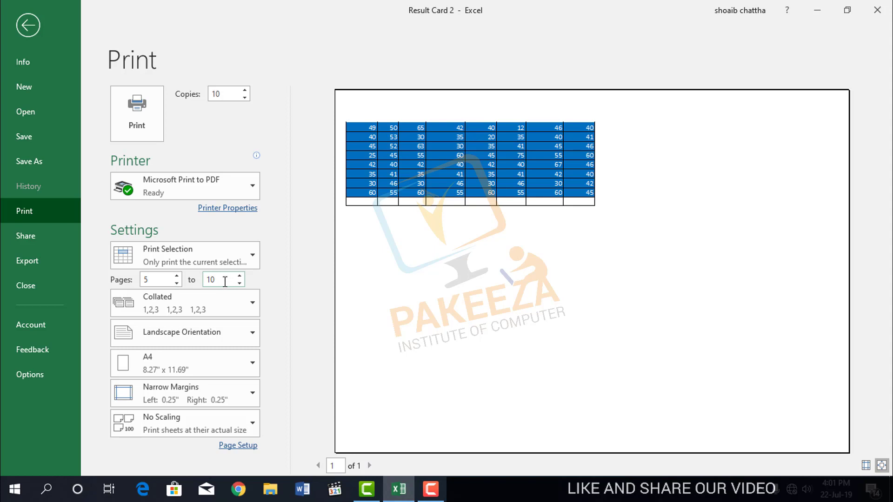
Step: Clear both page range values and look at the collation options, leaving the choice on Collated
{"action": "key", "text": "BackSpace"}
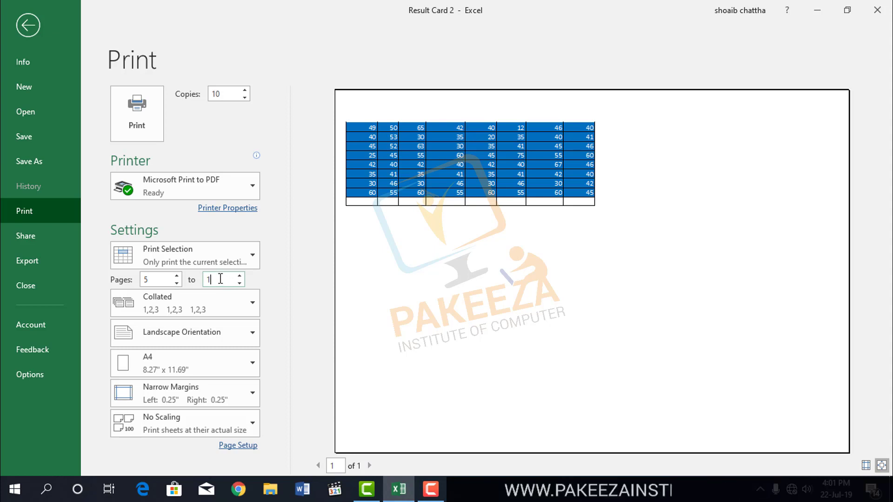
{"action": "key", "text": "BackSpace"}
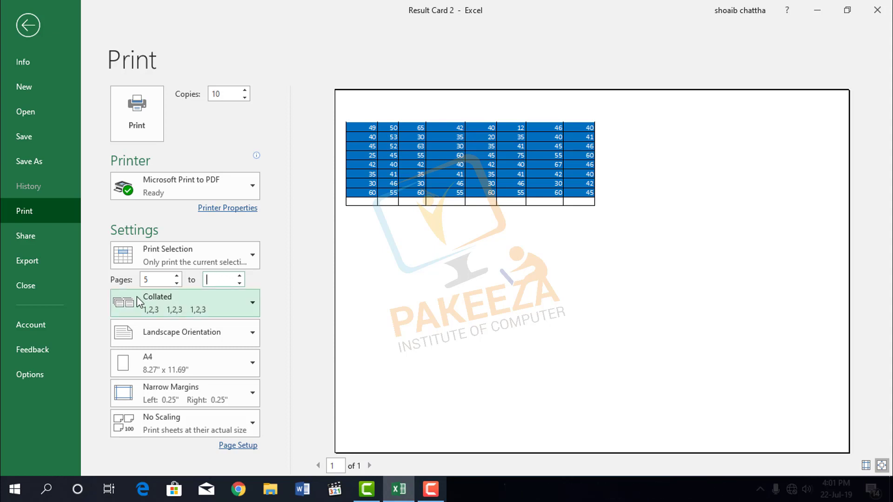
{"action": "left_click", "coordinate": [160, 274]}
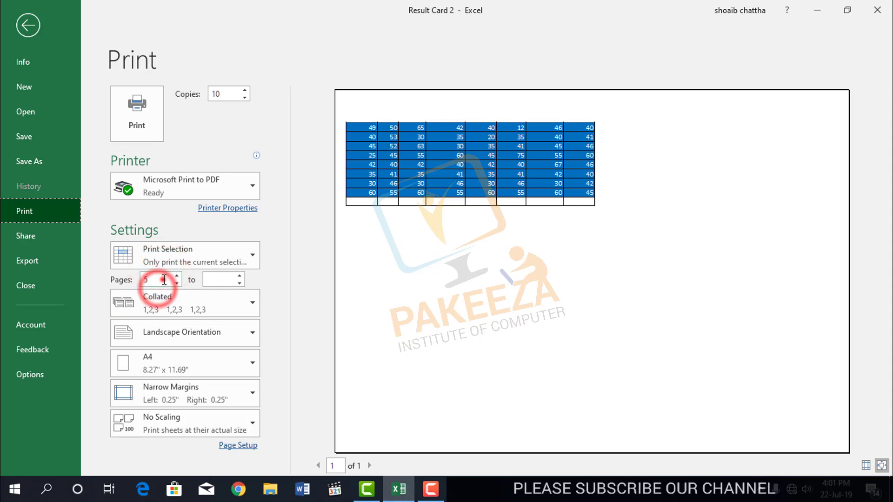
{"action": "double_click", "coordinate": [160, 281]}
{"action": "key", "text": "BackSpace"}
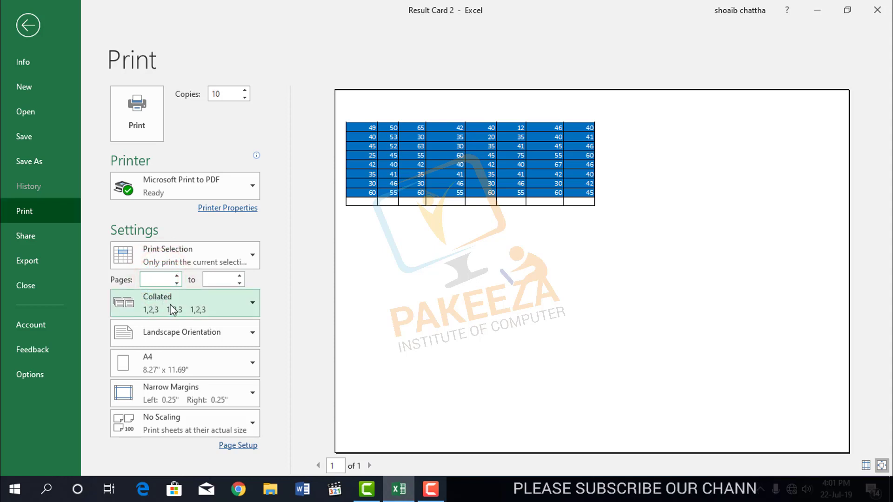
{"action": "left_click", "coordinate": [174, 306]}
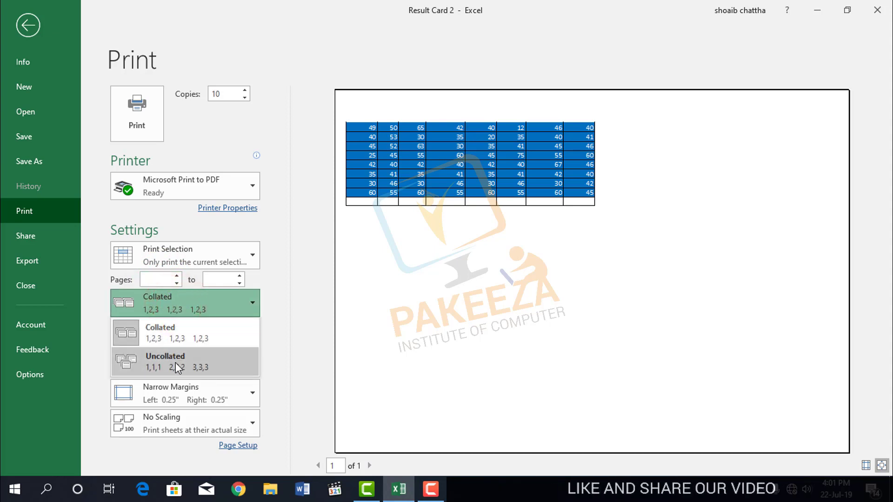
{"action": "left_click", "coordinate": [174, 309]}
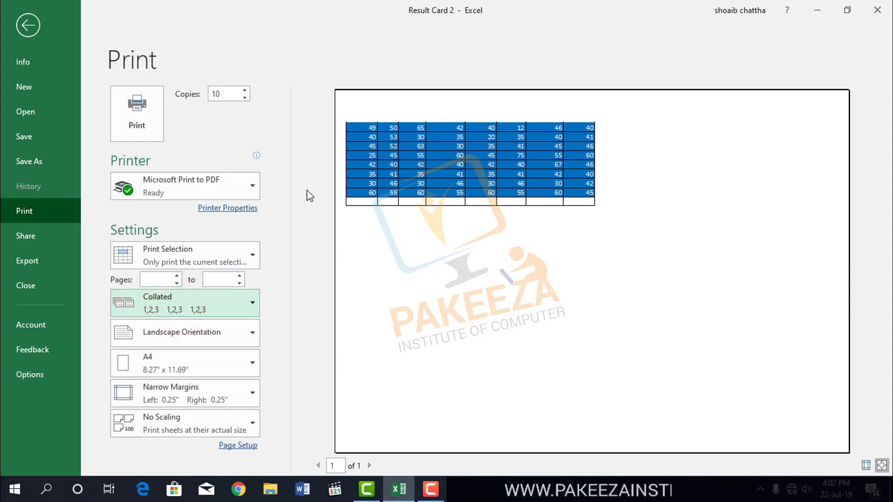
Step: Set the pages to print from 1 to 10
{"action": "left_click", "coordinate": [159, 279]}
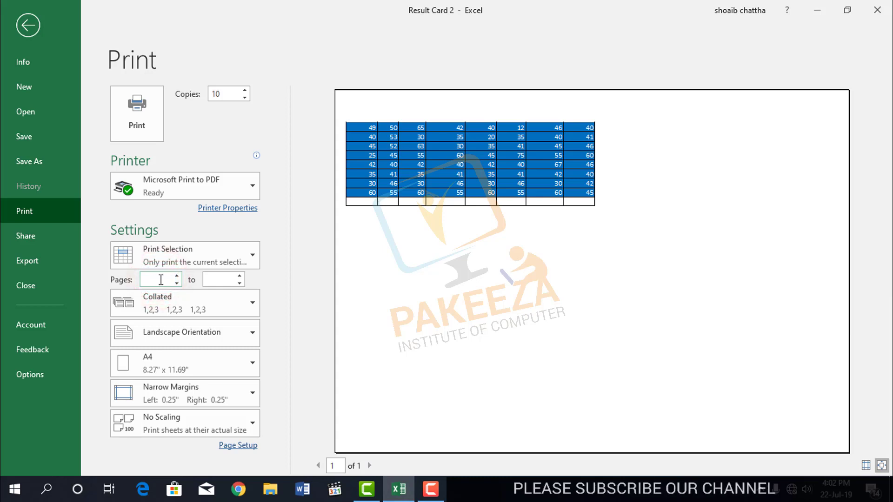
{"action": "type", "text": "5"}
{"action": "key", "text": "BackSpace"}
{"action": "type", "text": "1"}
{"action": "left_click", "coordinate": [211, 280]}
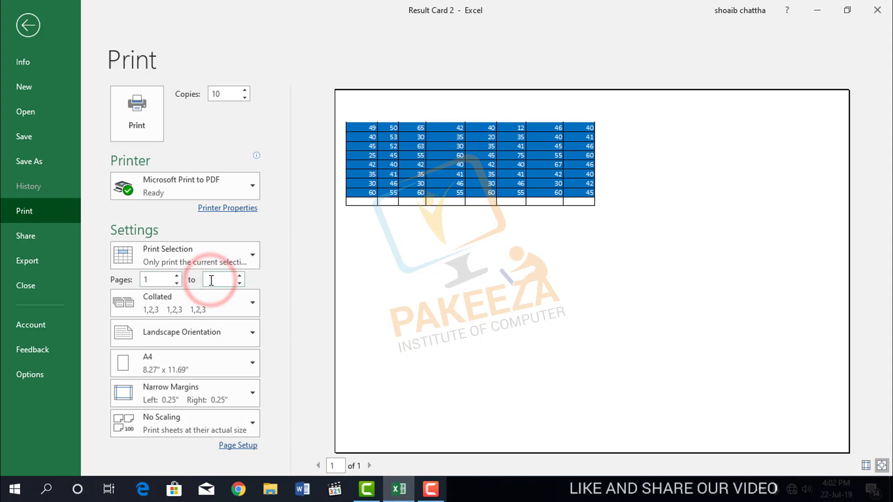
{"action": "type", "text": "10"}
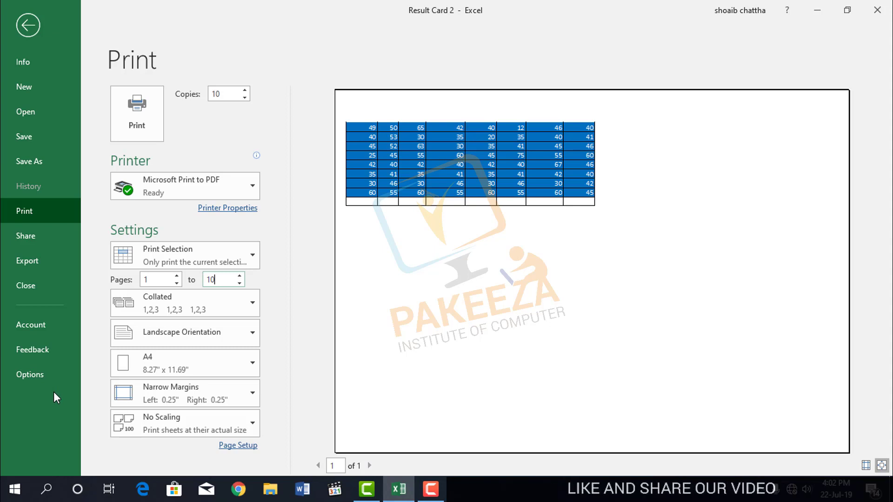
Step: Switch the collation to Uncollated and back to Collated
{"action": "left_click", "coordinate": [166, 298]}
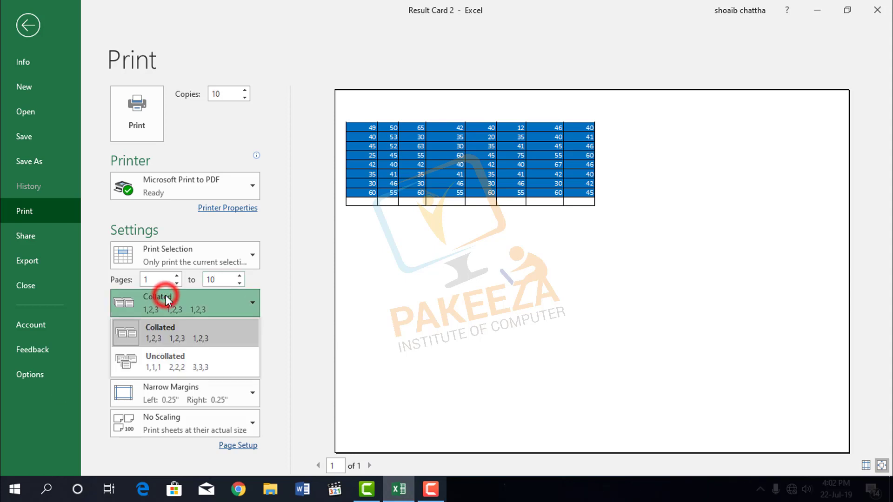
{"action": "left_click", "coordinate": [162, 366]}
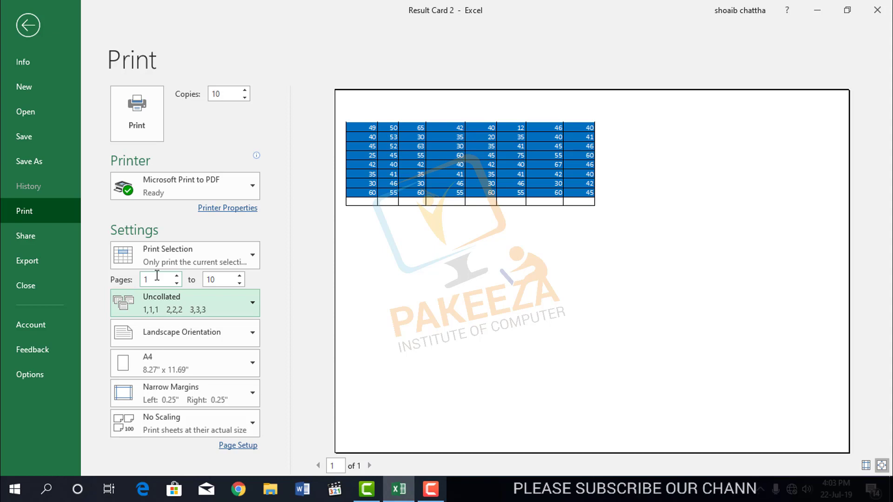
{"action": "left_click", "coordinate": [174, 308]}
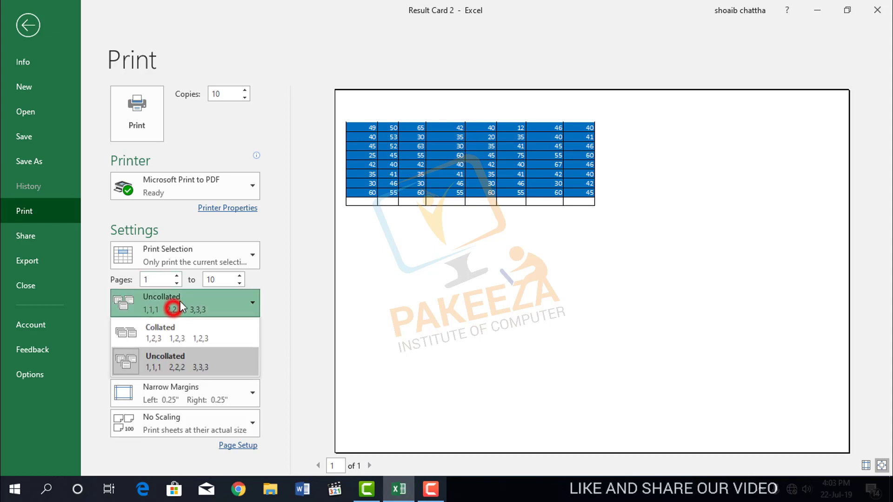
{"action": "left_click", "coordinate": [184, 321]}
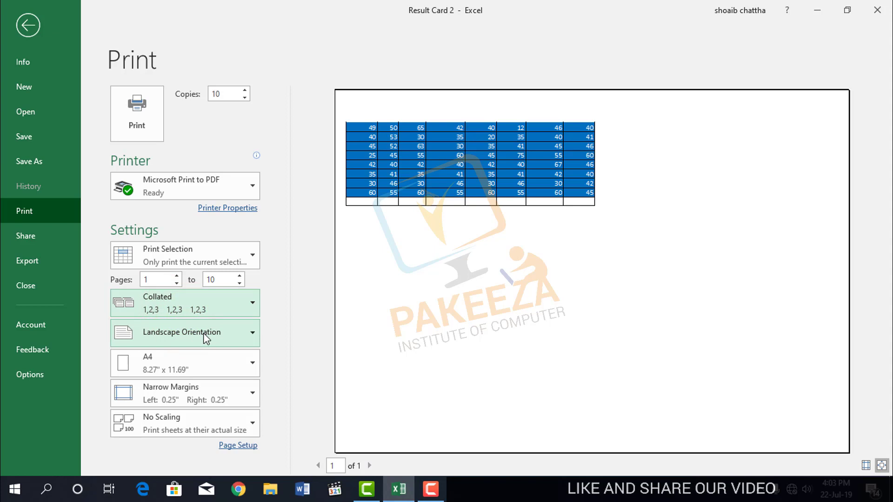
Step: Try Portrait Orientation, restore Landscape Orientation, and review the paper sizes while keeping A4
{"action": "left_click", "coordinate": [203, 333]}
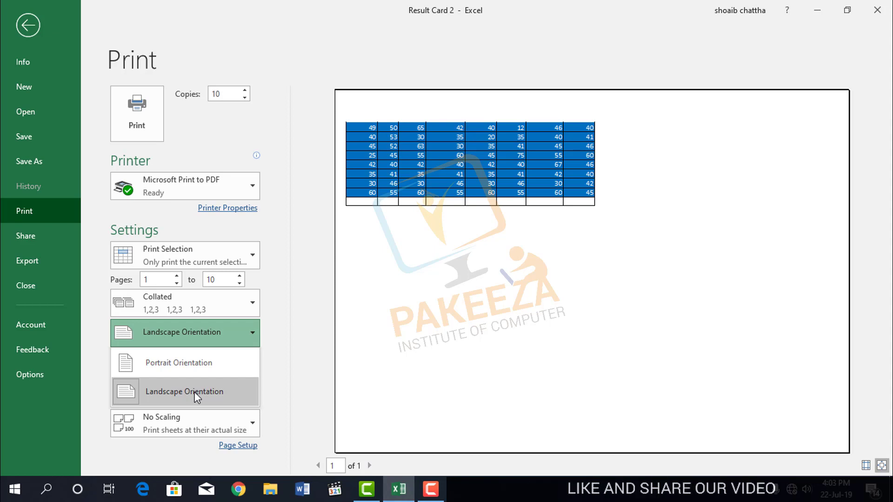
{"action": "left_click", "coordinate": [202, 366]}
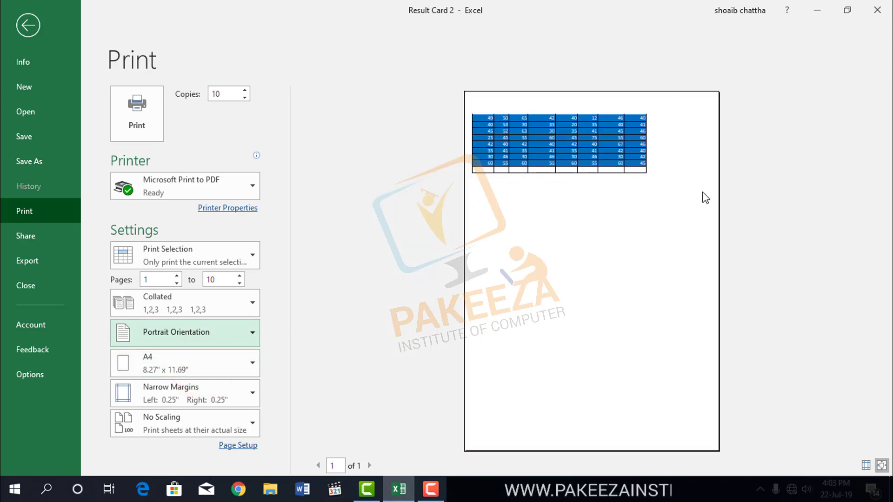
{"action": "left_click", "coordinate": [208, 335]}
{"action": "left_click", "coordinate": [195, 390]}
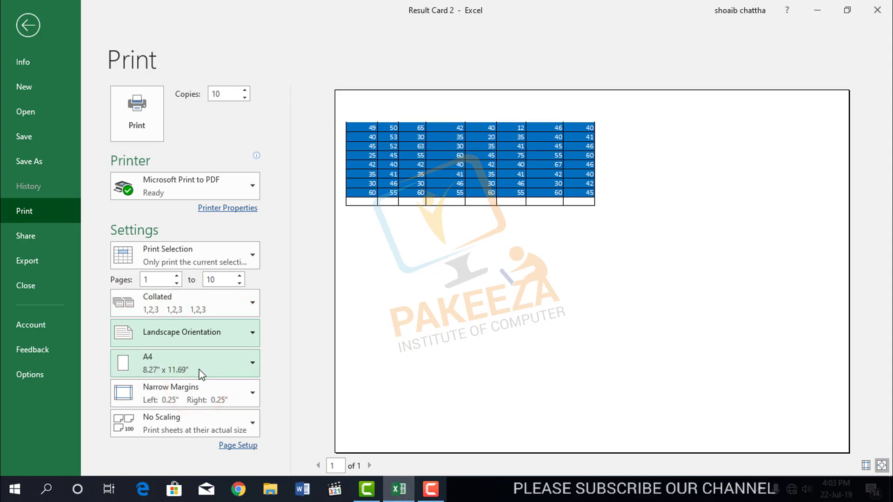
{"action": "left_click", "coordinate": [174, 369]}
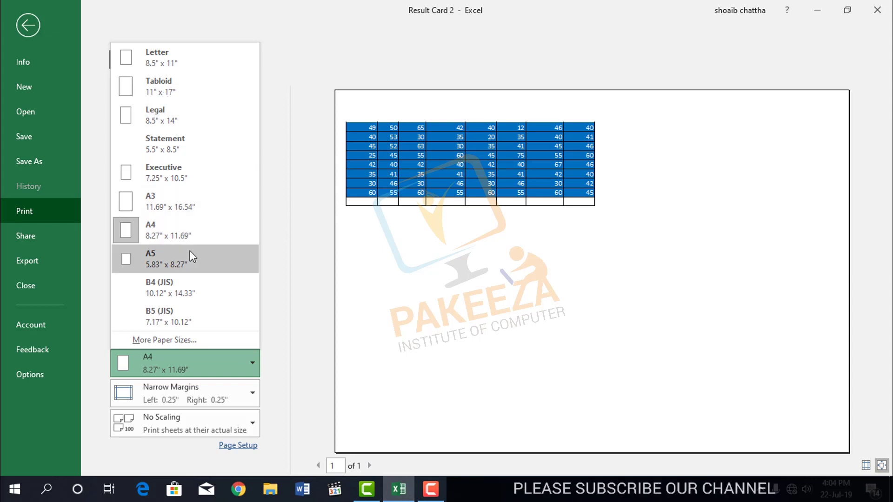
{"action": "left_click", "coordinate": [285, 241]}
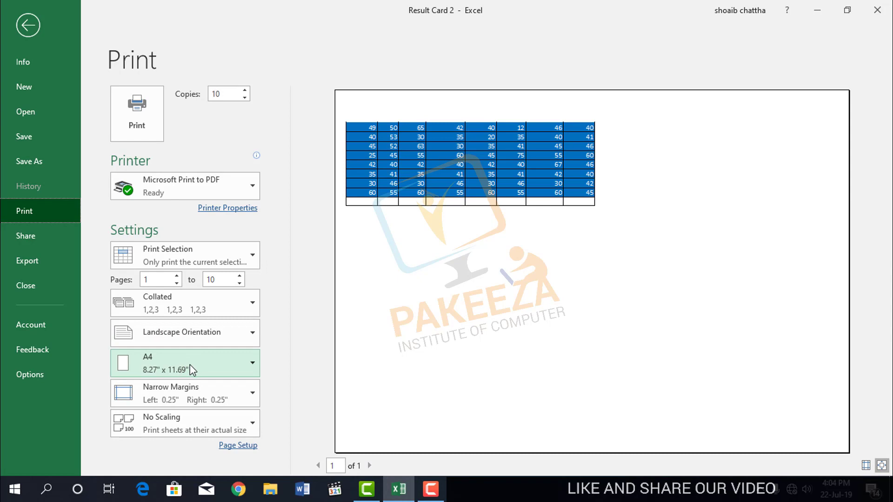
Step: Try the Normal and Wide margin presets and return to Narrow margins
{"action": "left_click", "coordinate": [192, 390]}
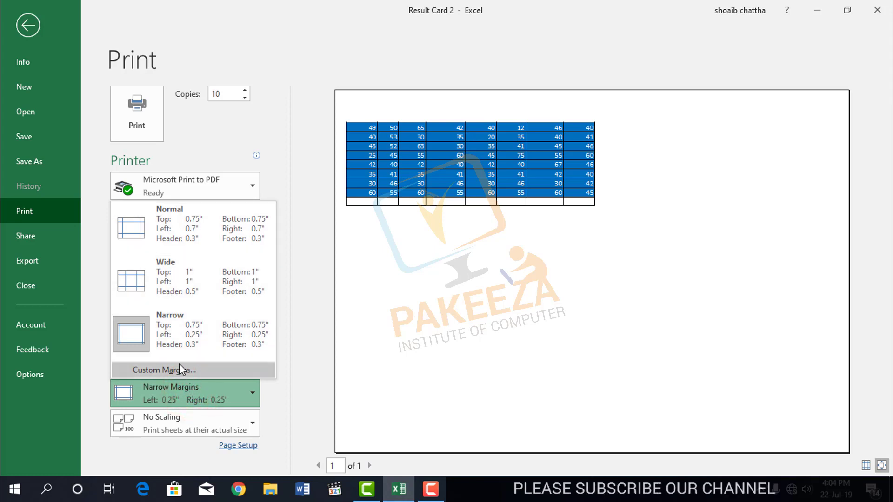
{"action": "left_click", "coordinate": [164, 225]}
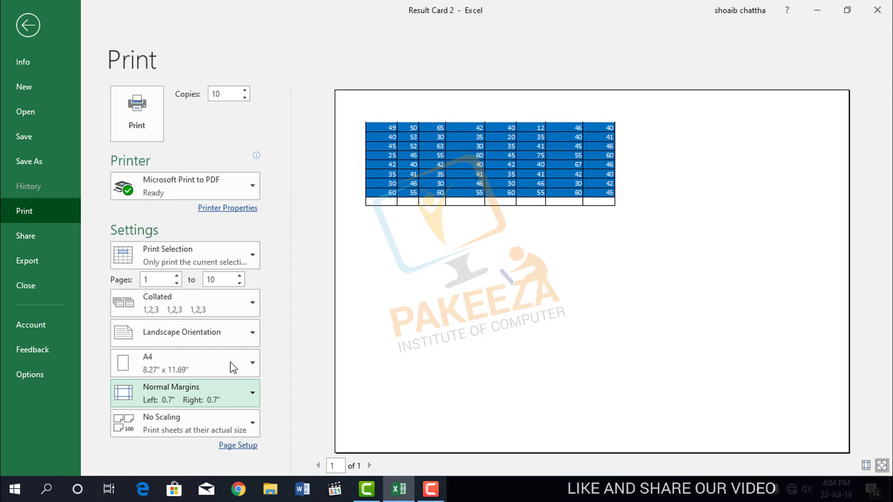
{"action": "left_click", "coordinate": [191, 400]}
{"action": "left_click", "coordinate": [183, 267]}
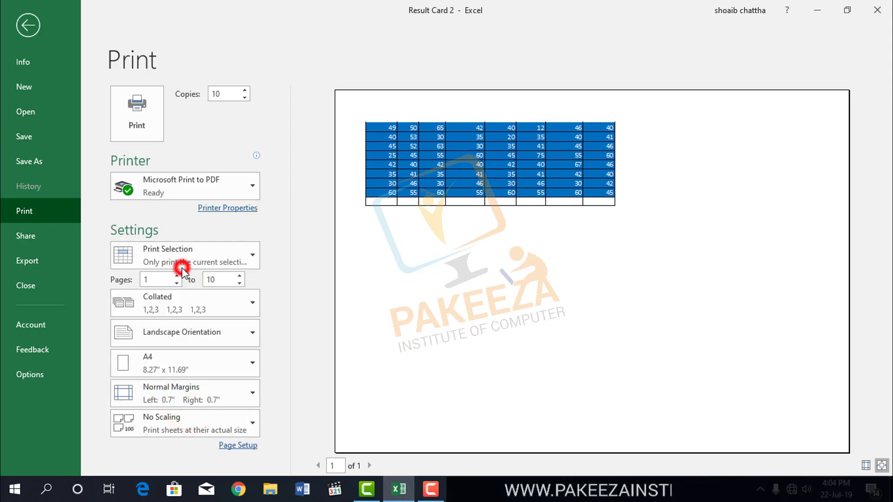
{"action": "left_click", "coordinate": [196, 387]}
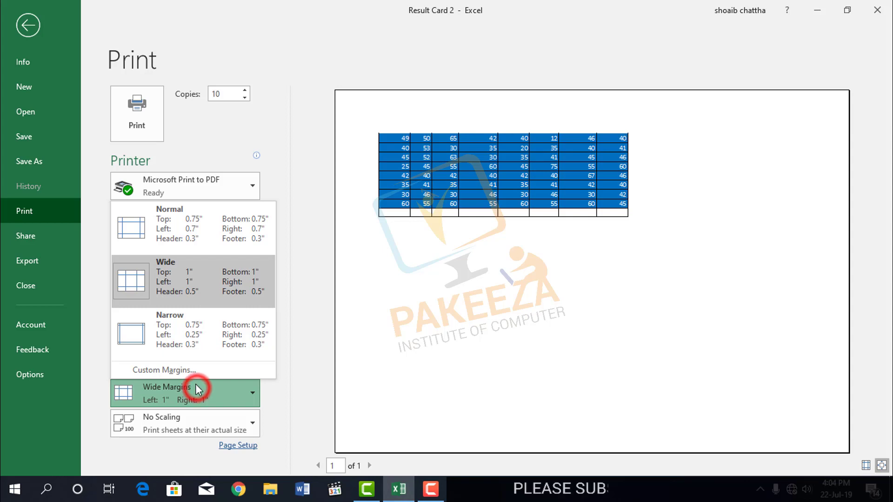
{"action": "left_click", "coordinate": [180, 333]}
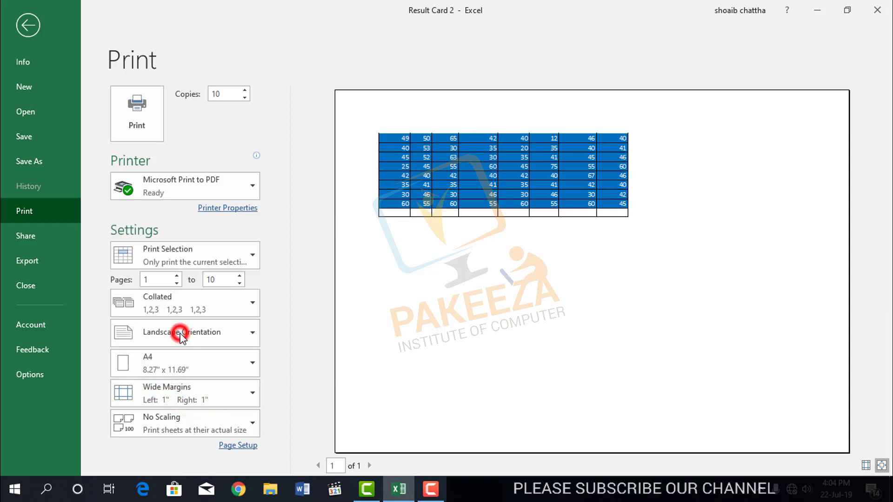
Step: Try a custom top margin of 0 in the page setup and discard the change
{"action": "left_click", "coordinate": [180, 361]}
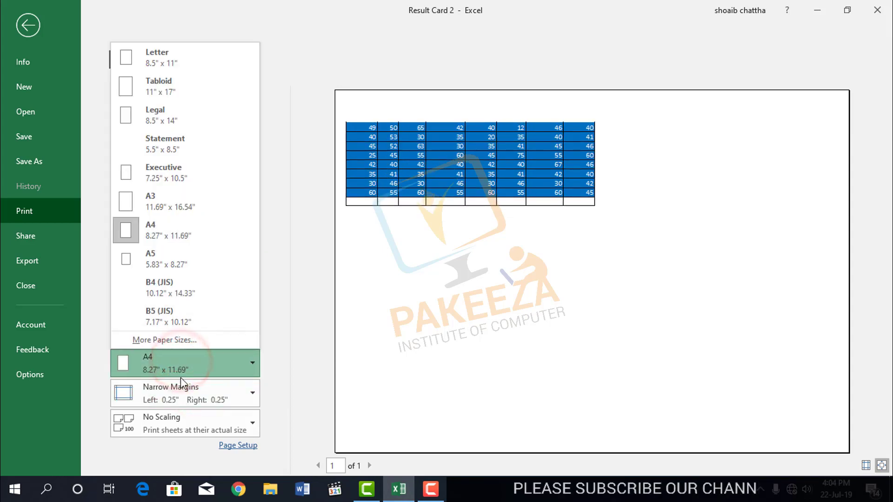
{"action": "left_click", "coordinate": [278, 368]}
{"action": "left_click", "coordinate": [200, 401]}
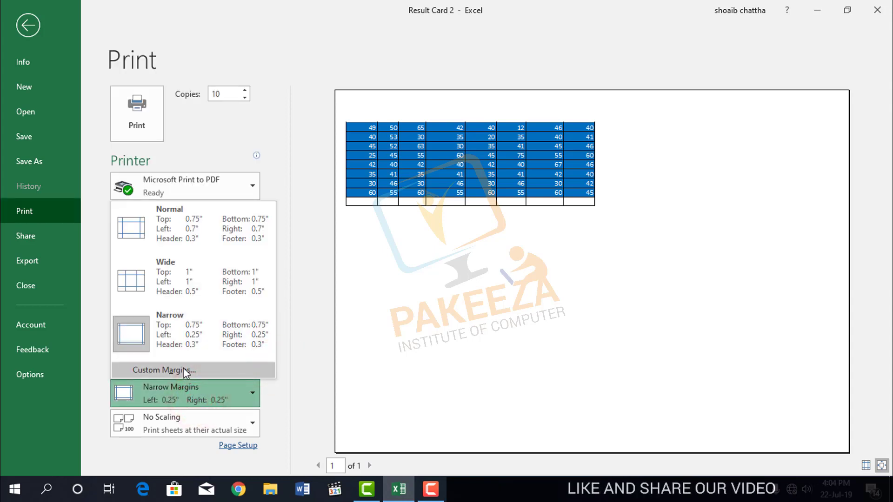
{"action": "left_click", "coordinate": [183, 367]}
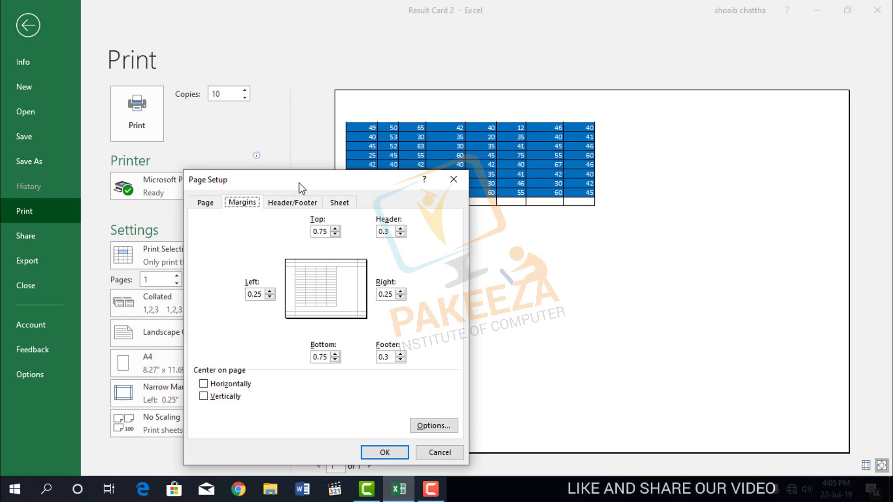
{"action": "left_click_drag", "start_coordinate": [299, 180], "coordinate": [287, 111]}
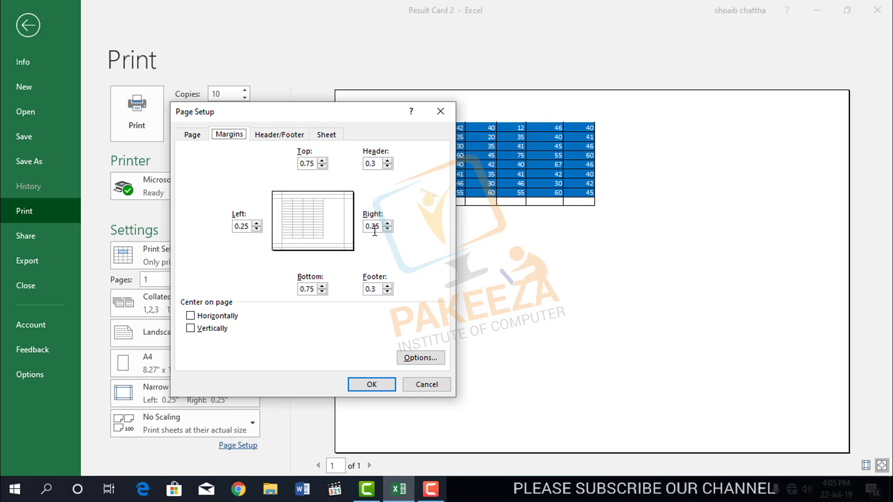
{"action": "left_click", "coordinate": [322, 166]}
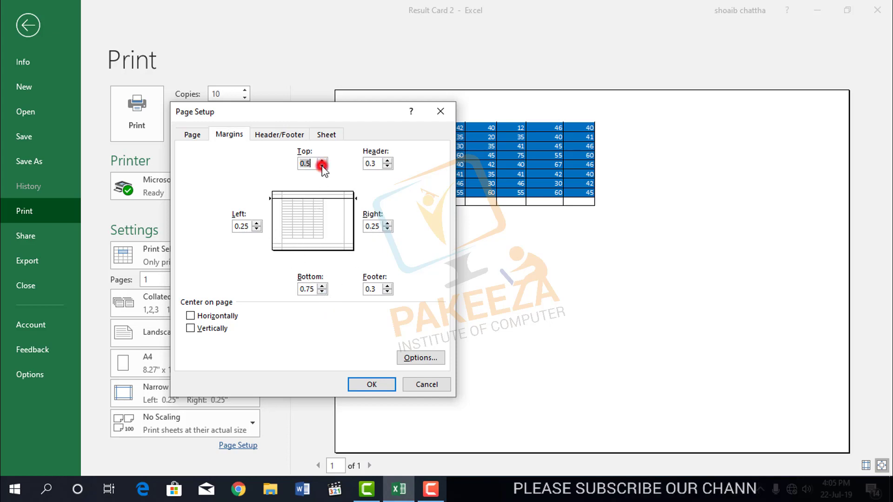
{"action": "left_click", "coordinate": [322, 166]}
{"action": "left_click", "coordinate": [322, 166]}
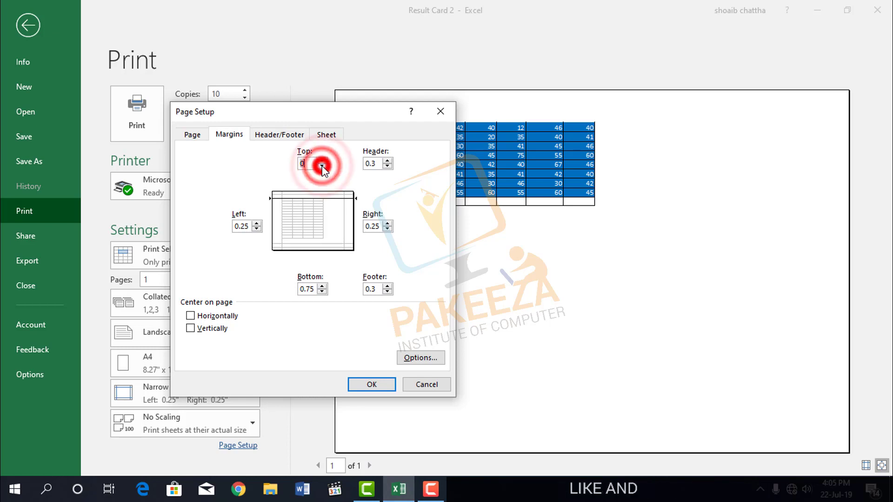
{"action": "left_click", "coordinate": [426, 384]}
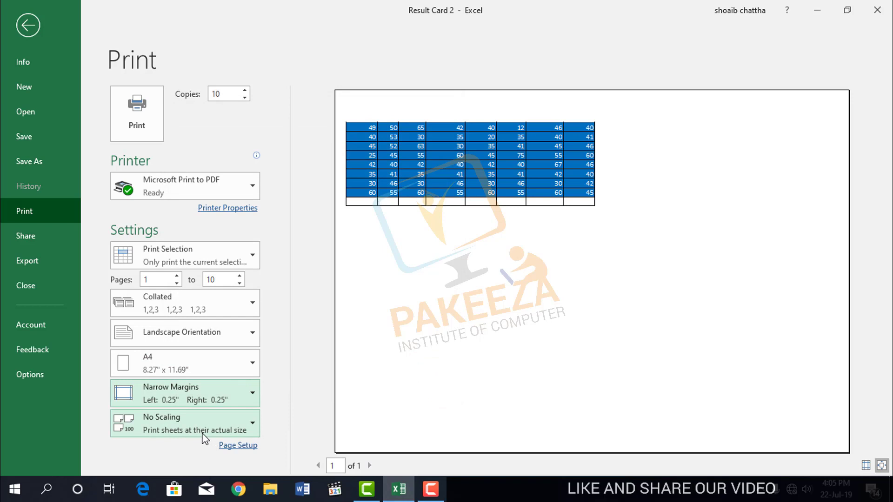
Step: Set the print range to Print Active Sheets
{"action": "left_click", "coordinate": [177, 423]}
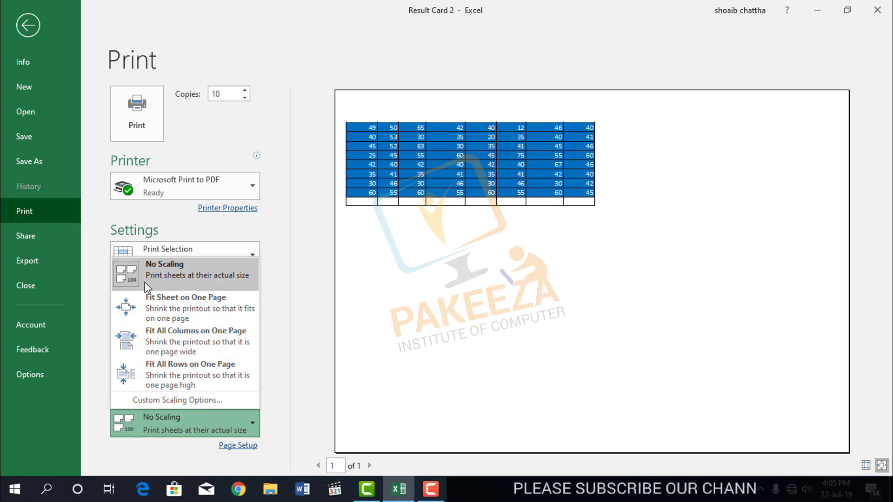
{"action": "left_click", "coordinate": [295, 252]}
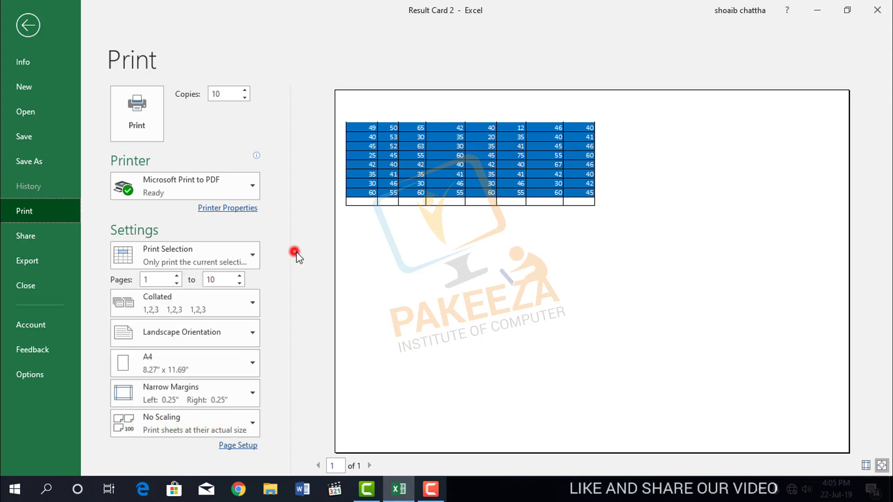
{"action": "left_click", "coordinate": [180, 250]}
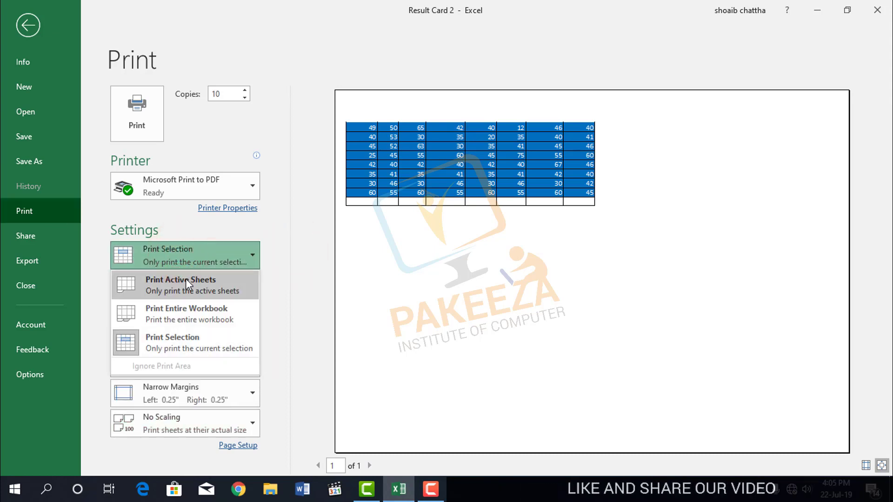
{"action": "left_click", "coordinate": [186, 278]}
Step: Try Fit Sheet on One Page and Fit All Columns on One Page, settling on Fit All Rows on One Page scaling
{"action": "left_click", "coordinate": [186, 423]}
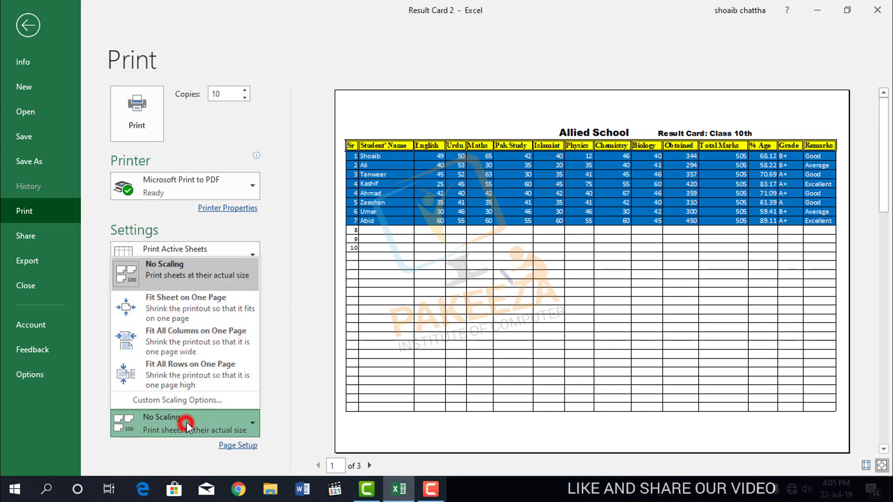
{"action": "left_click", "coordinate": [174, 303]}
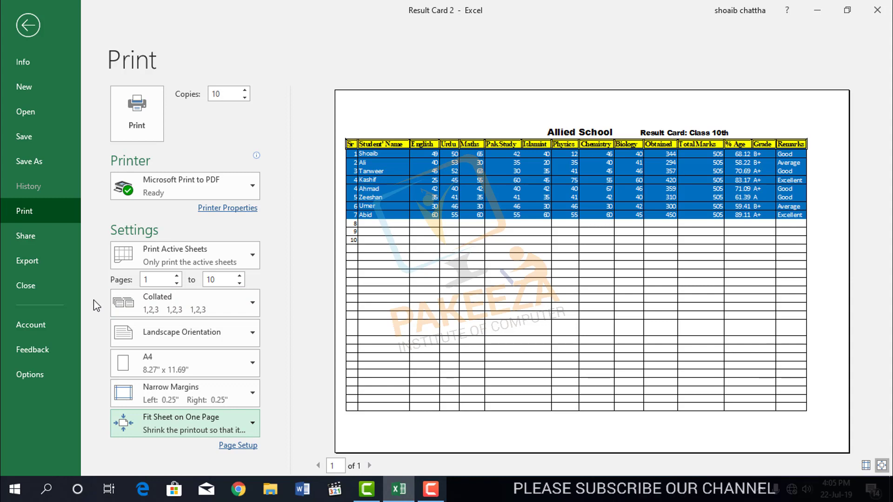
{"action": "left_click", "coordinate": [177, 415]}
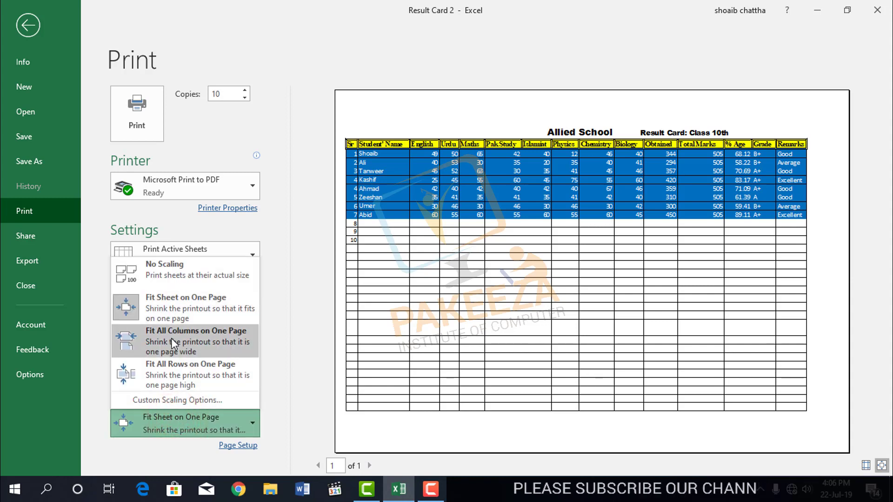
{"action": "left_click", "coordinate": [172, 338]}
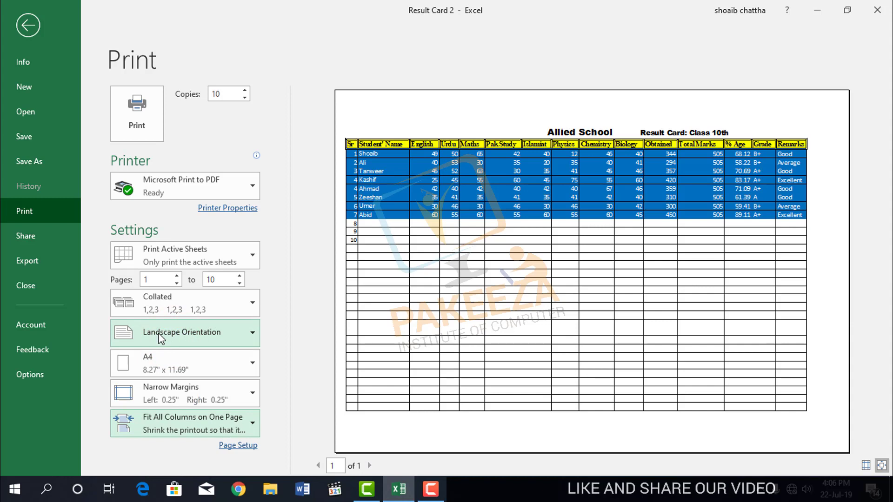
{"action": "left_click", "coordinate": [207, 429]}
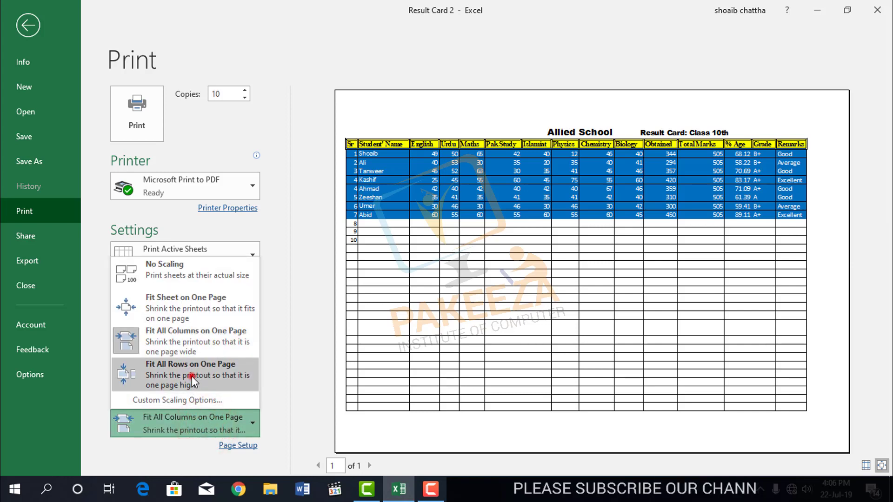
{"action": "left_click", "coordinate": [192, 379]}
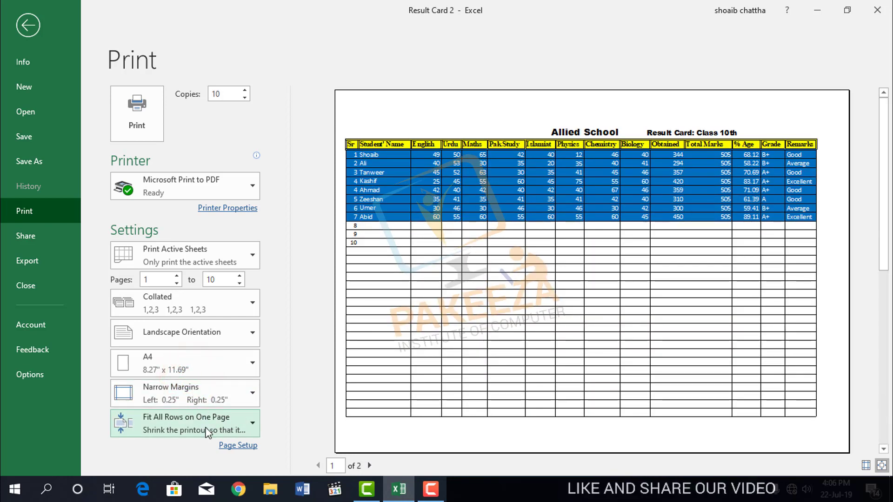
Step: Try custom scaling that fits the printout to 3 pages wide by 1 tall, and discard it
{"action": "left_click", "coordinate": [206, 429]}
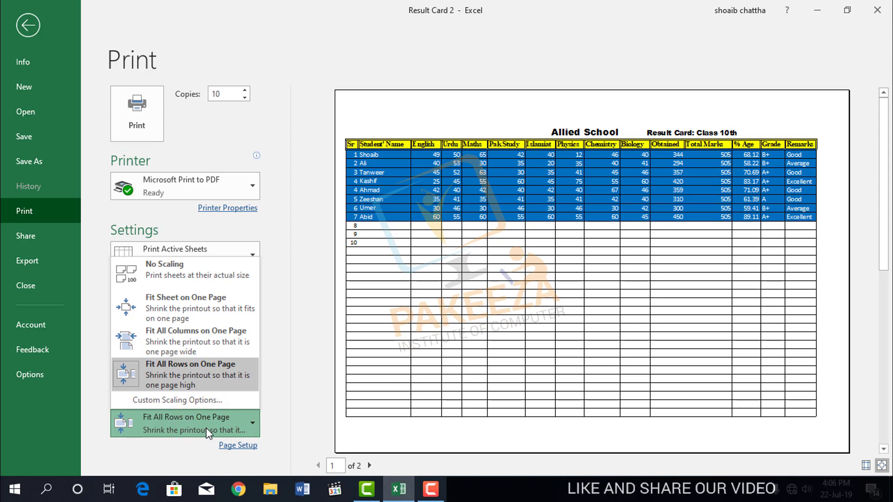
{"action": "left_click", "coordinate": [202, 401]}
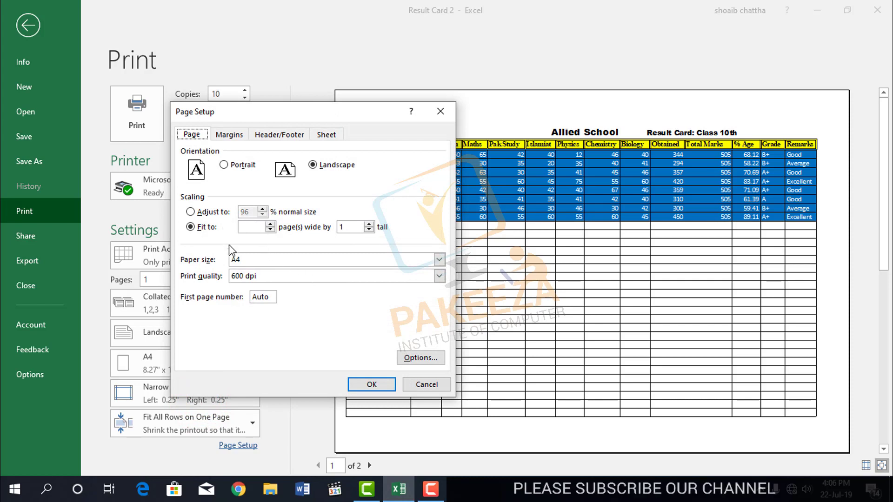
{"action": "left_click", "coordinate": [264, 259]}
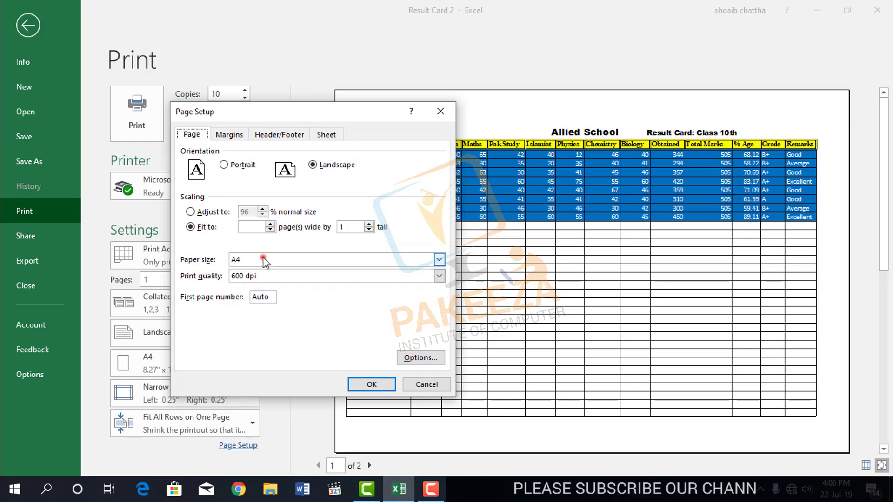
{"action": "left_click", "coordinate": [400, 193]}
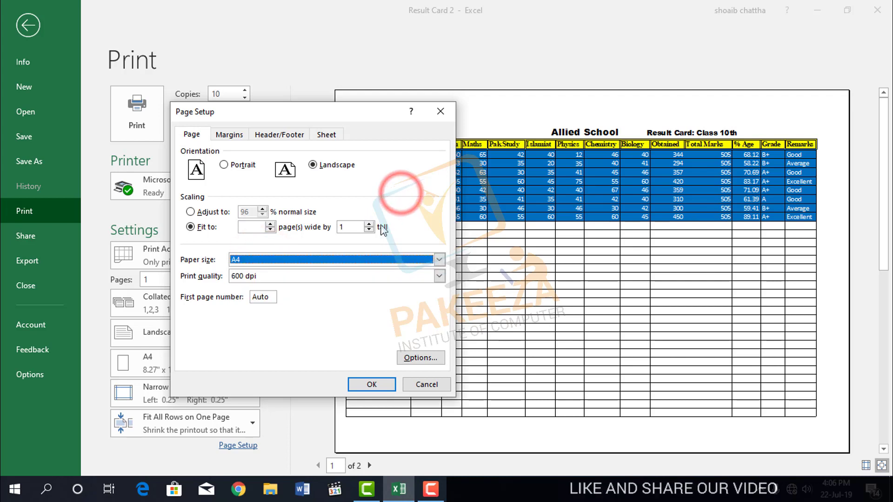
{"action": "left_click", "coordinate": [270, 223]}
{"action": "left_click", "coordinate": [270, 223]}
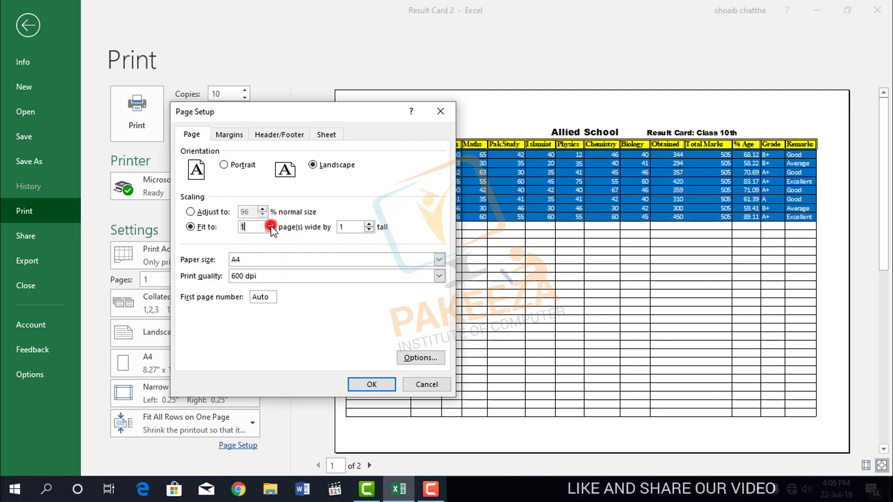
{"action": "left_click", "coordinate": [271, 223]}
{"action": "left_click", "coordinate": [315, 193]}
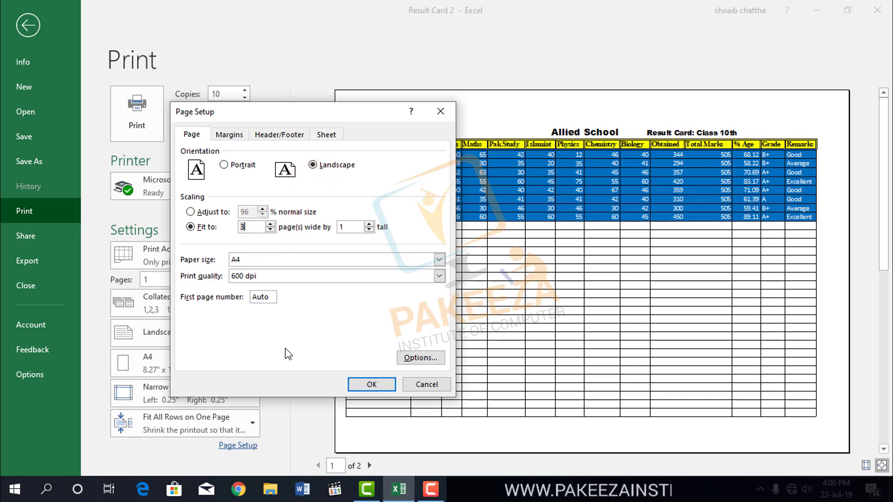
{"action": "left_click", "coordinate": [440, 112]}
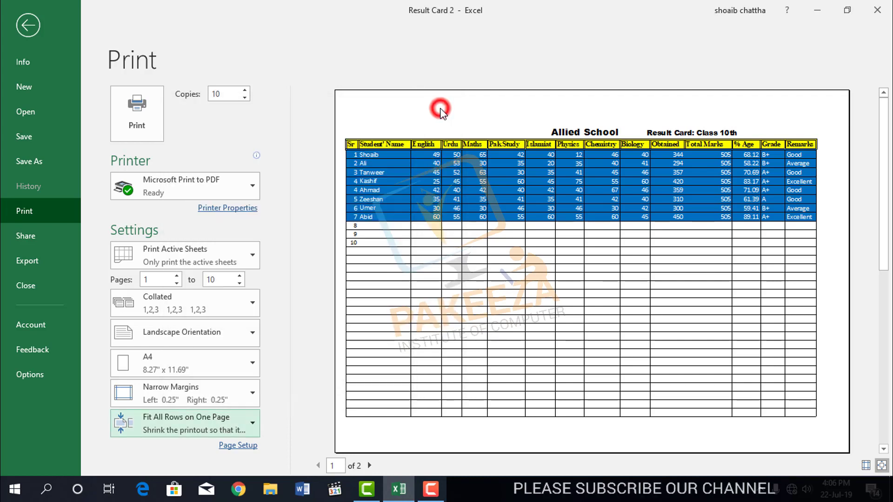
Step: Leave the print settings and return to the result card worksheet
{"action": "left_click", "coordinate": [282, 313]}
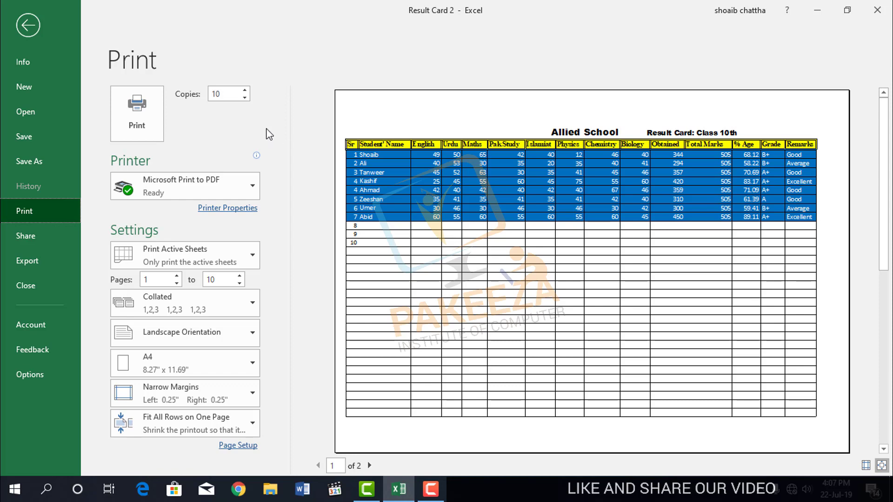
{"action": "left_click", "coordinate": [29, 27]}
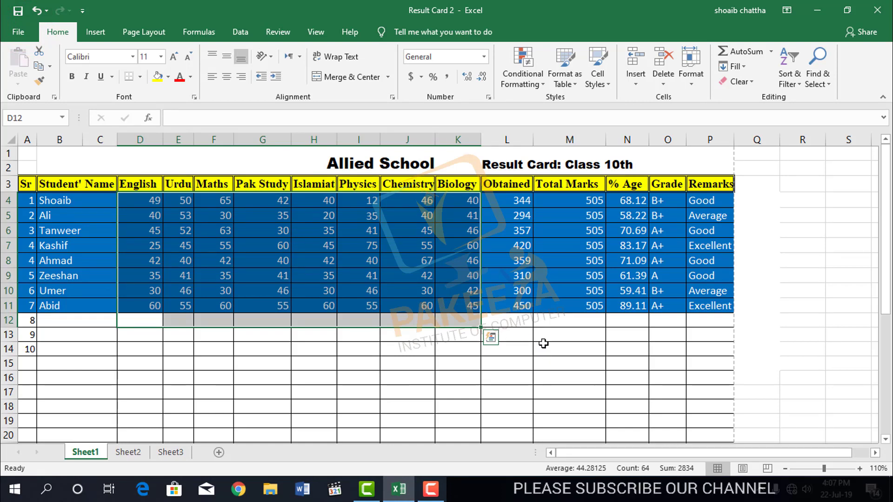
{"action": "left_click", "coordinate": [431, 489]}
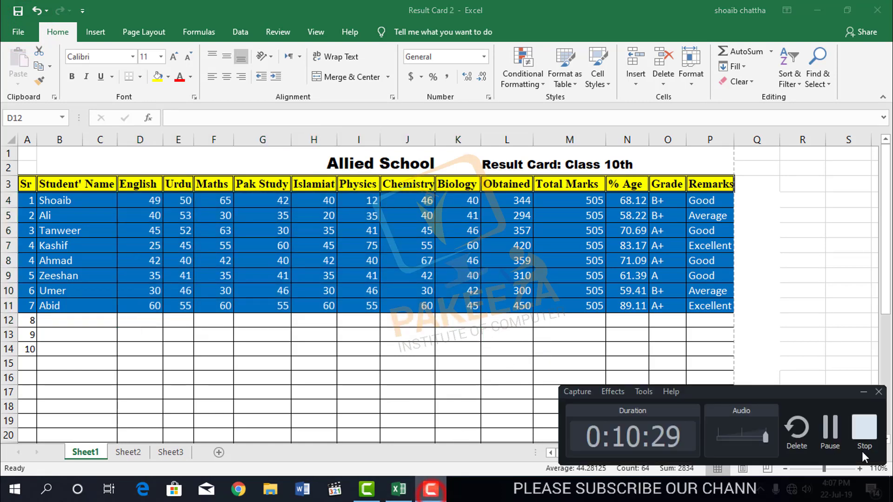